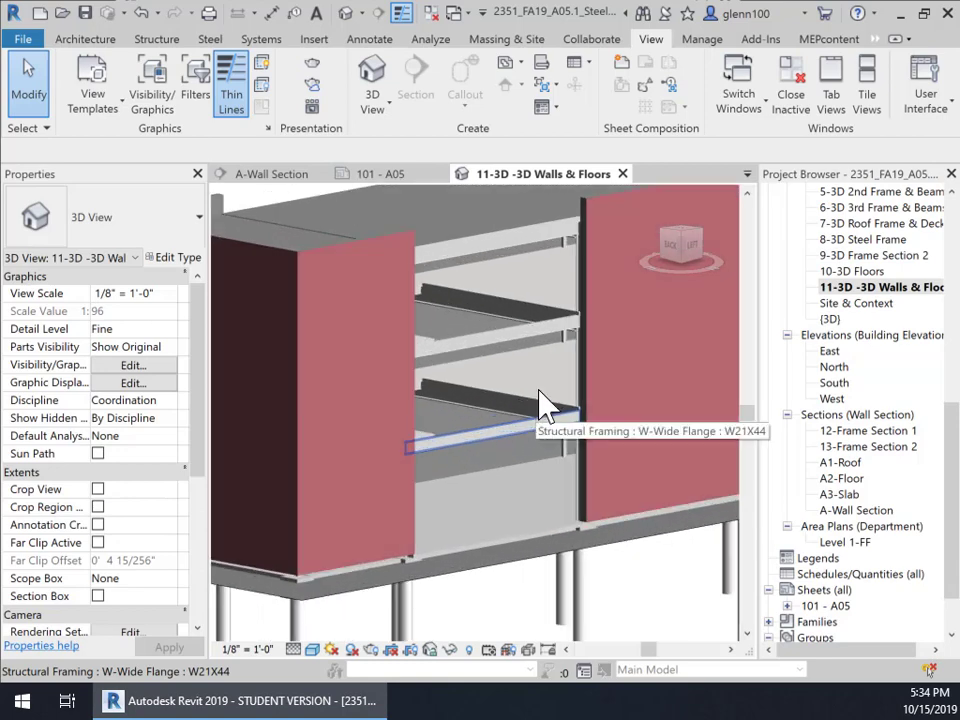
Select the roof floor slab and reframe the 3D building model
left_click(512, 254)
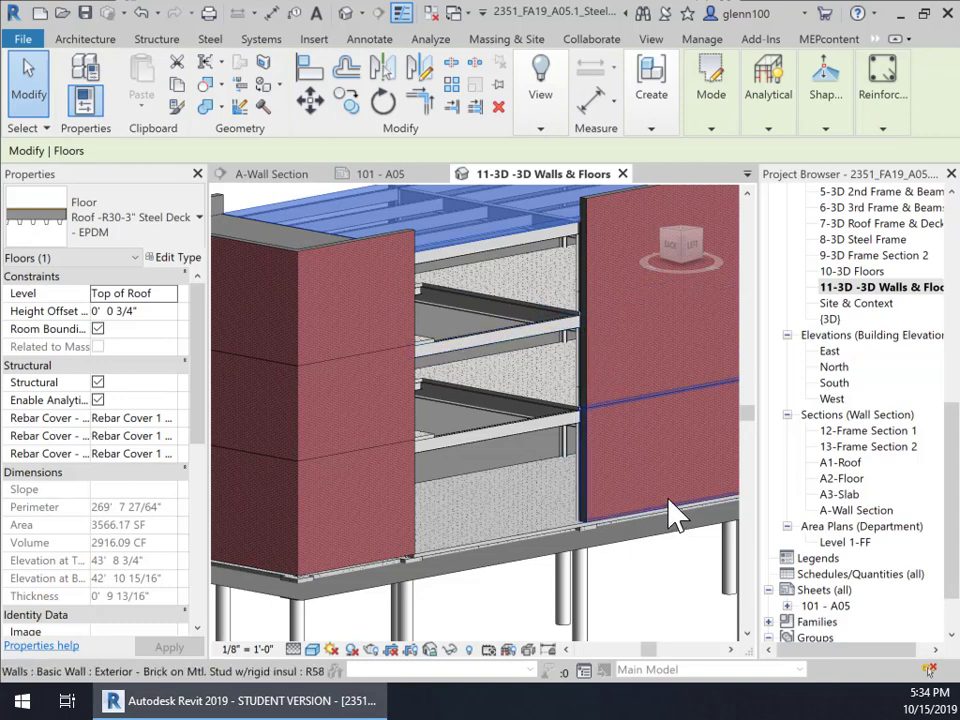
scroll(663, 518, "down", 2)
scroll(663, 518, "down", 2)
middle_click_drag(634, 510, 560, 458)
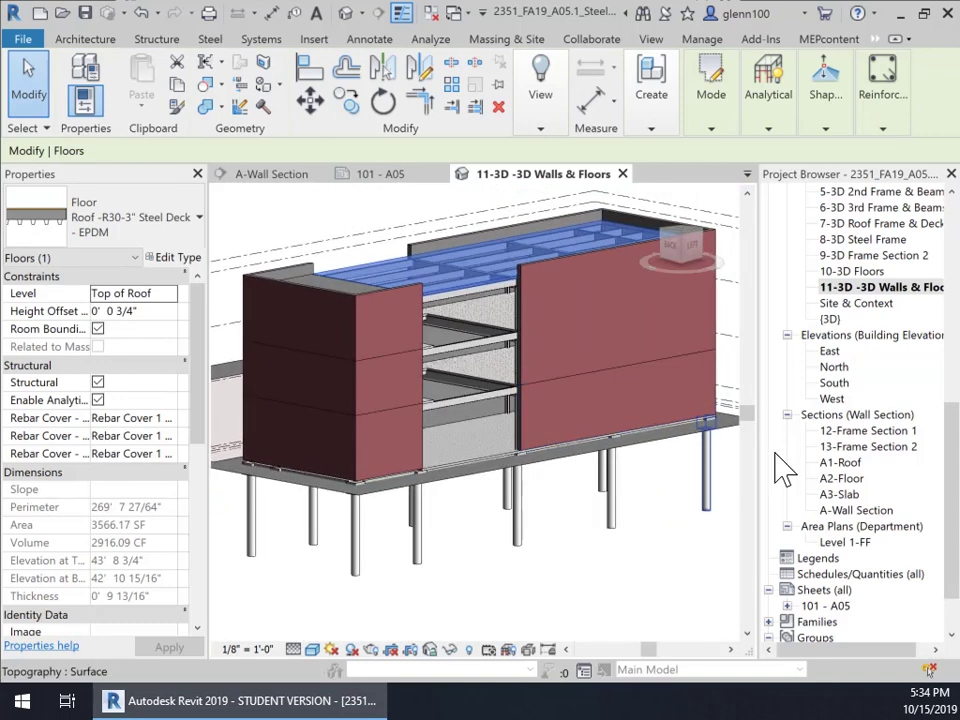
Open the 13-Frame Section 2 section view from the Project Browser
left_click(868, 447)
left_click(868, 447)
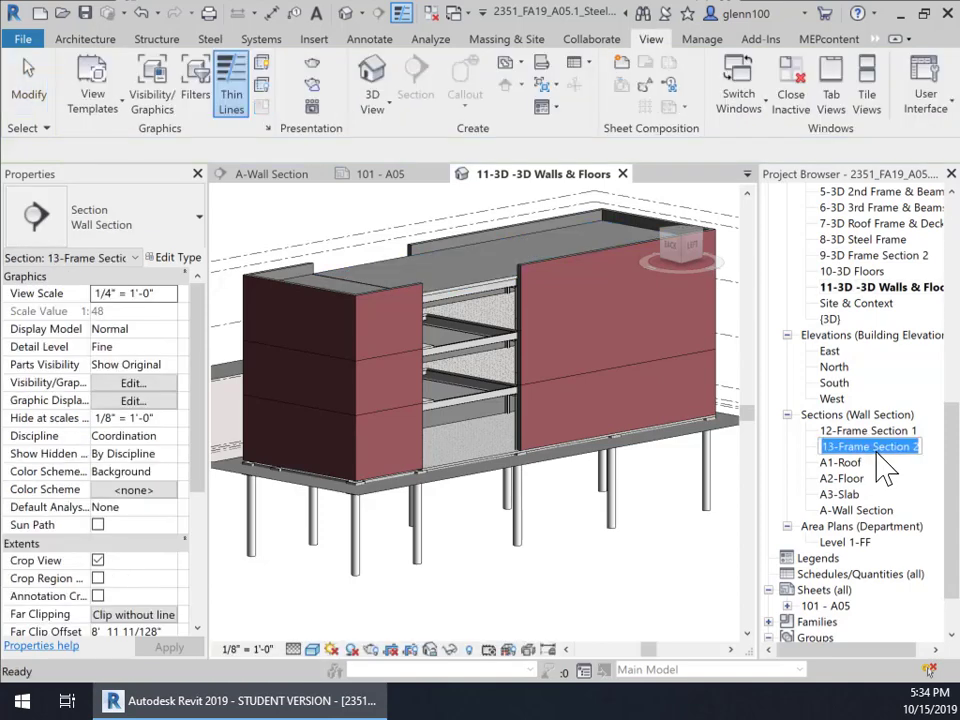
left_click(822, 447)
right_click(824, 447)
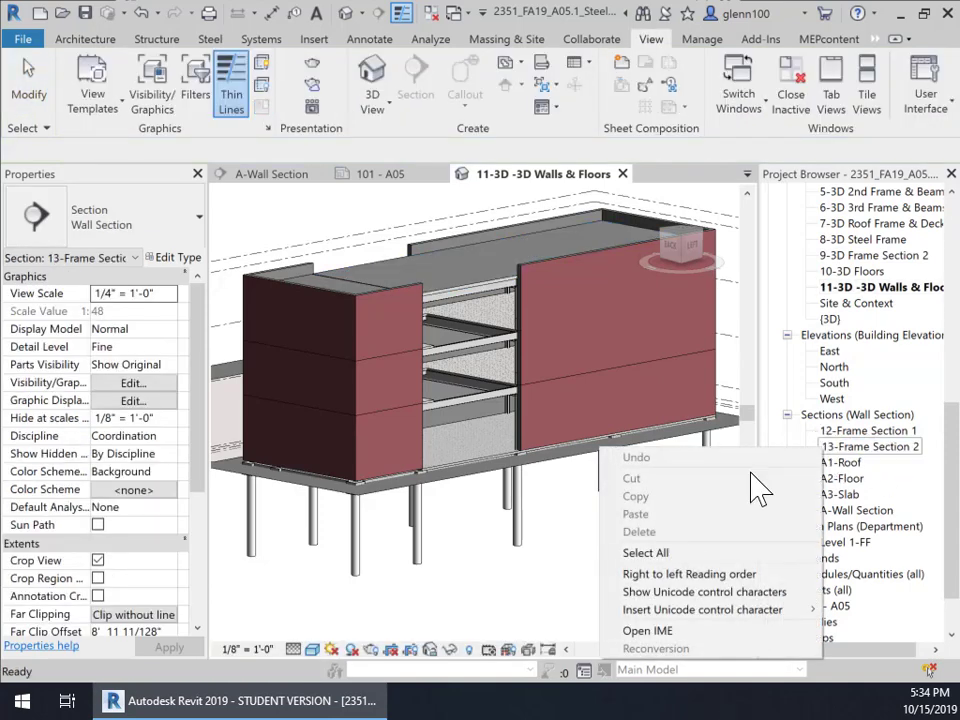
left_click(913, 489)
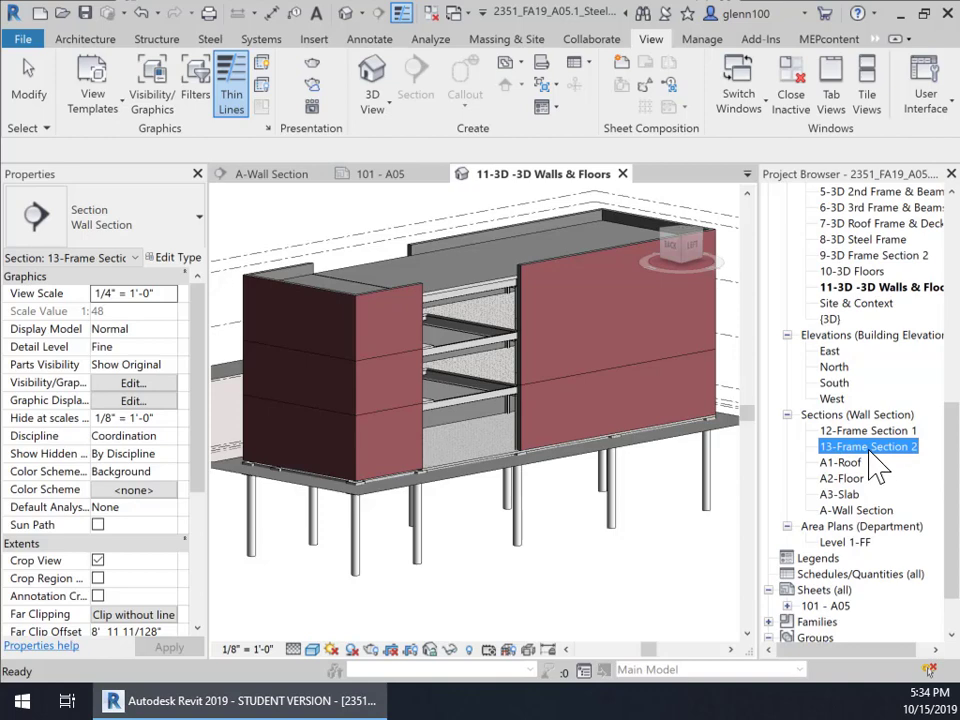
right_click(870, 449)
left_click(778, 104)
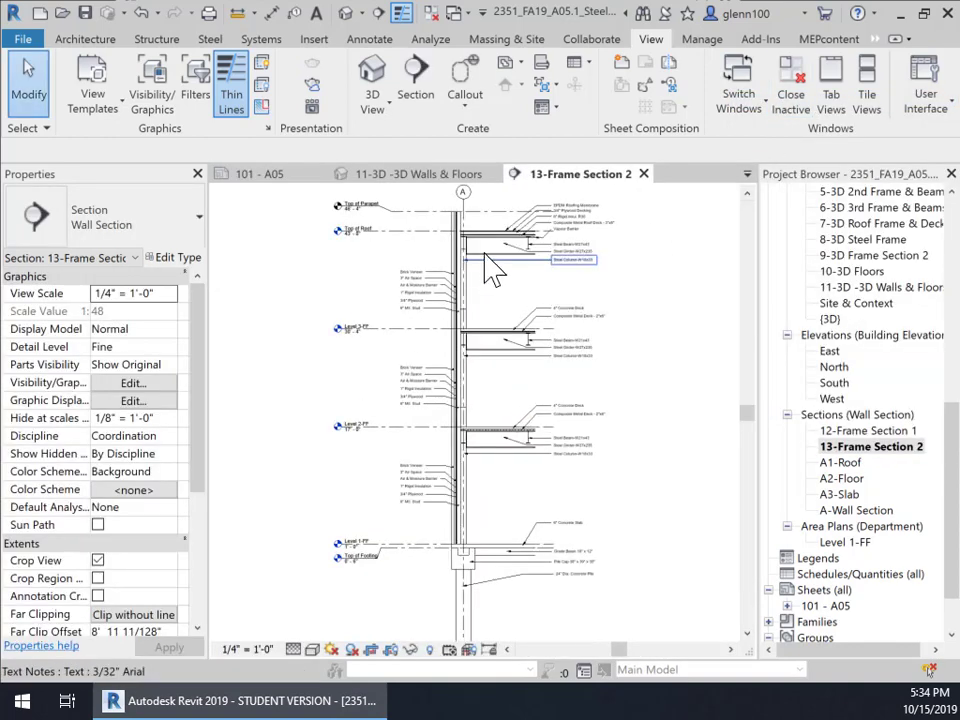
Zoom to the top of the wall and select the roof slab in the section
scroll(490, 270, "up", 5)
middle_click_drag(538, 368, 597, 513)
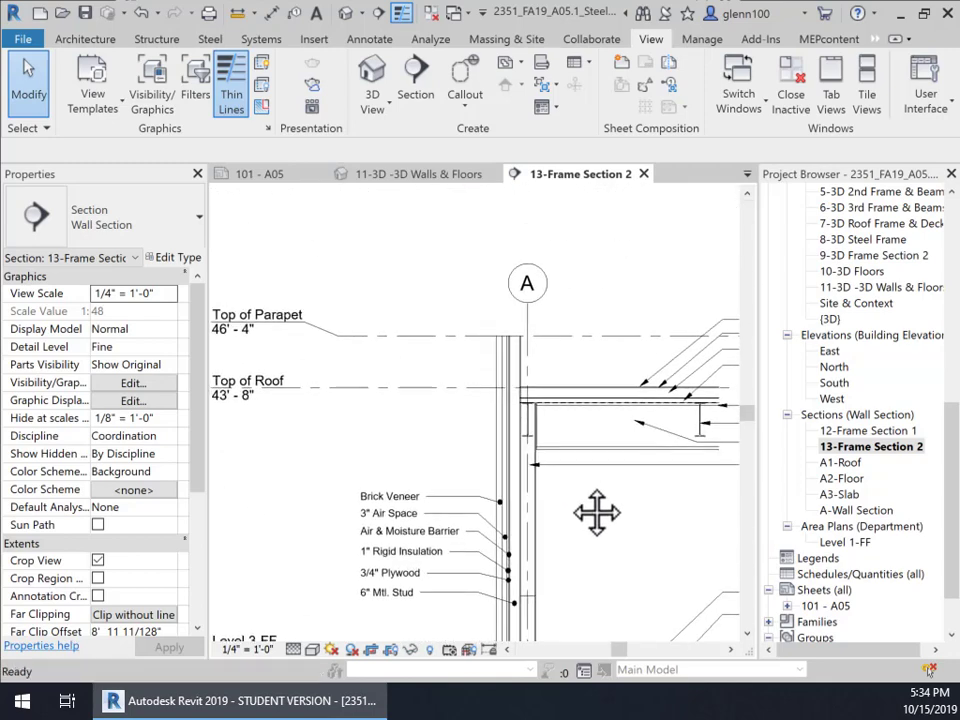
scroll(575, 480, "up", 2)
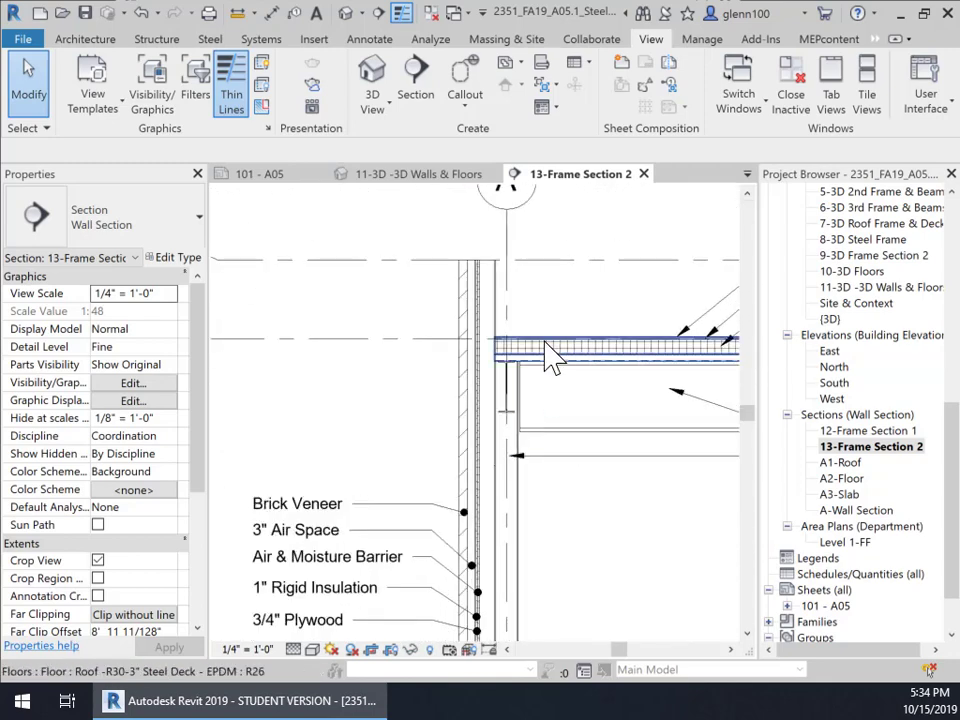
left_click(546, 344)
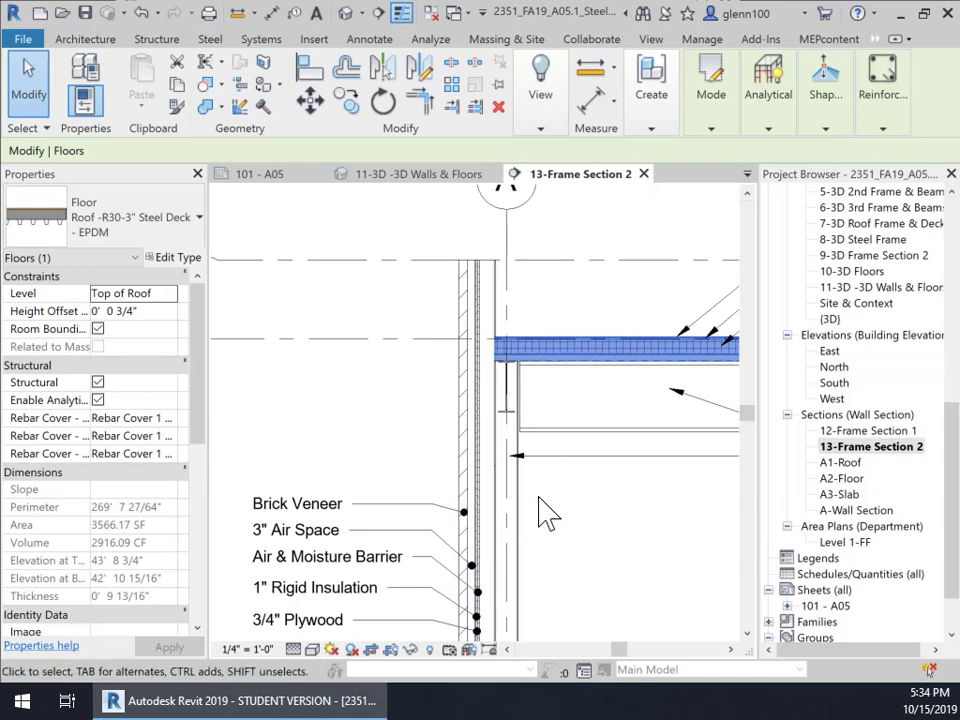
Select the Level 3 and Level 2 floor slabs in the section
scroll(561, 553, "down", 2)
middle_click_drag(561, 553, 473, 282)
scroll(514, 514, "down", 1)
middle_click_drag(514, 514, 545, 378)
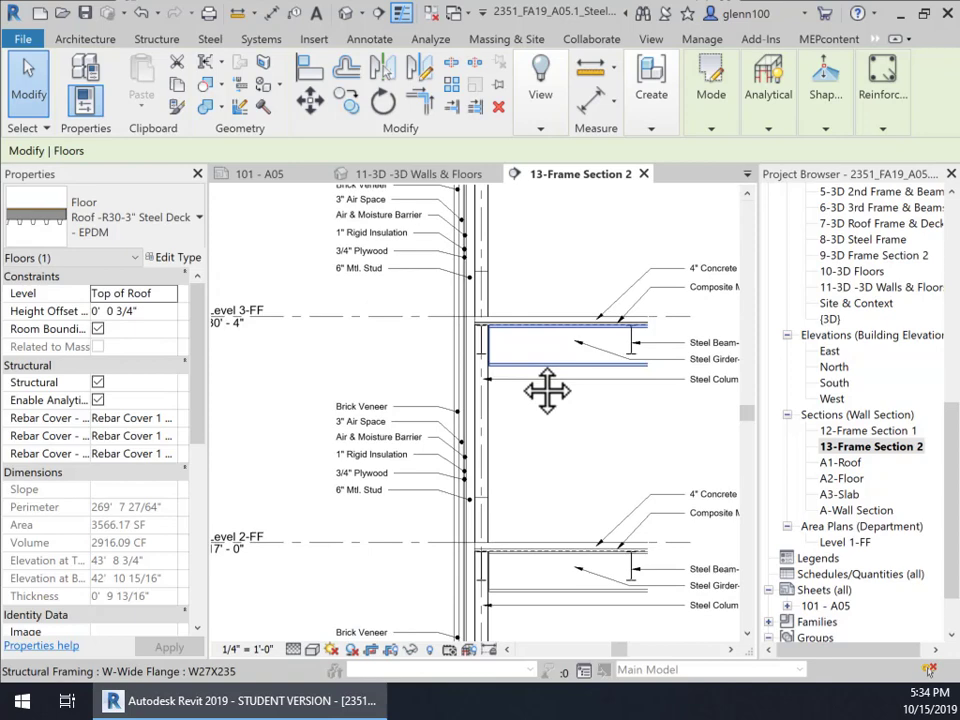
left_click(522, 322)
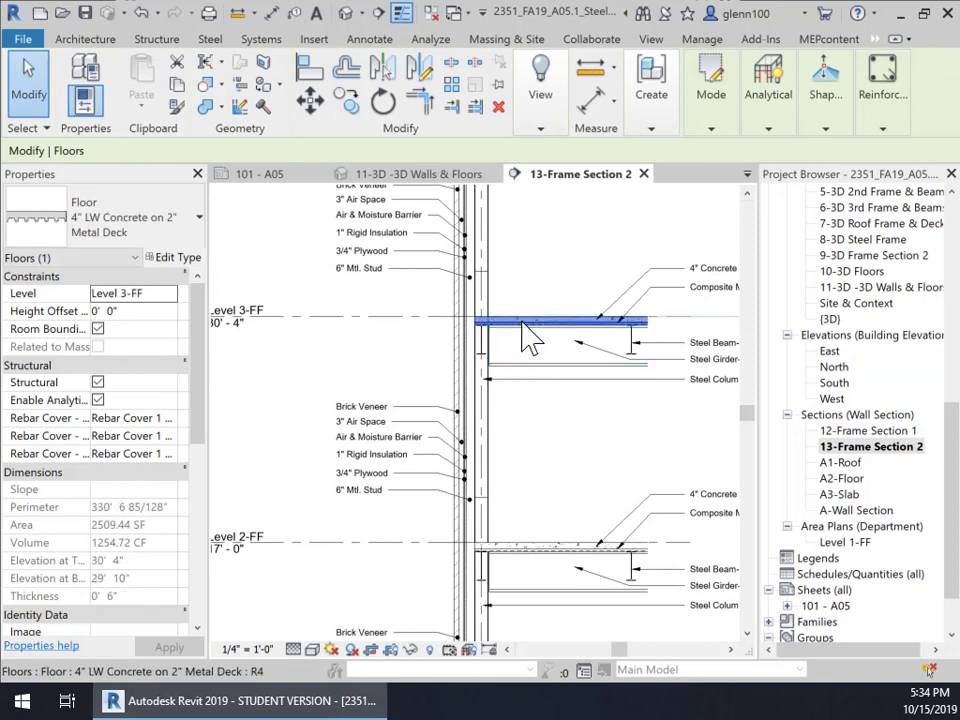
left_click(535, 550)
Pan the section down toward Level 1 and clear the floor slab selection
scroll(536, 561, "down", 1)
middle_click_drag(568, 493, 568, 300)
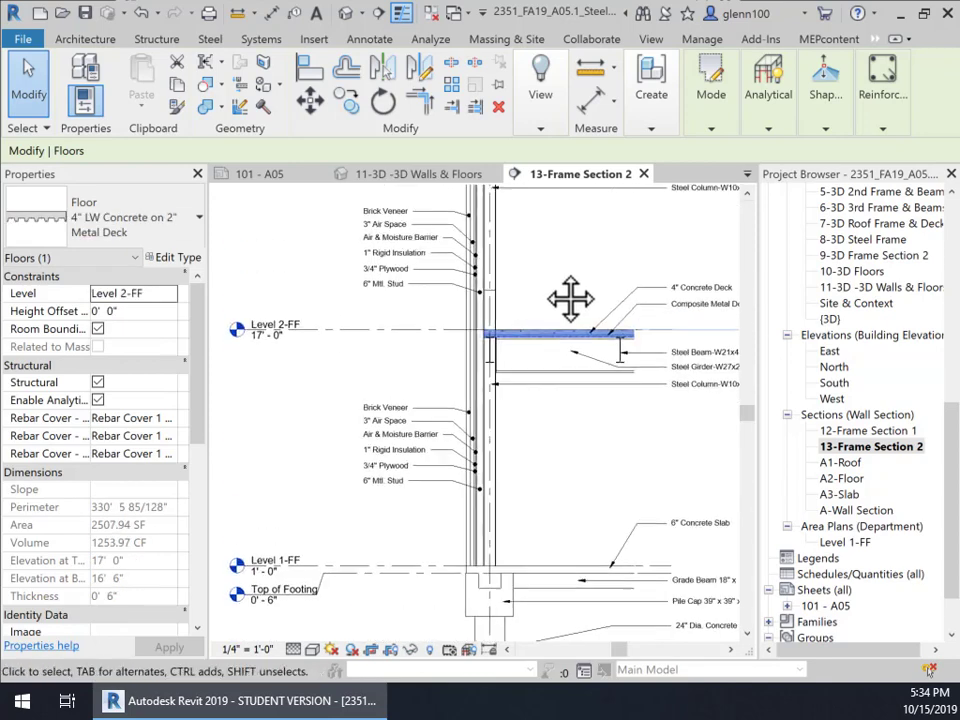
middle_click_drag(568, 521, 514, 546)
scroll(617, 376, "down", 1)
scroll(514, 546, "down", 2)
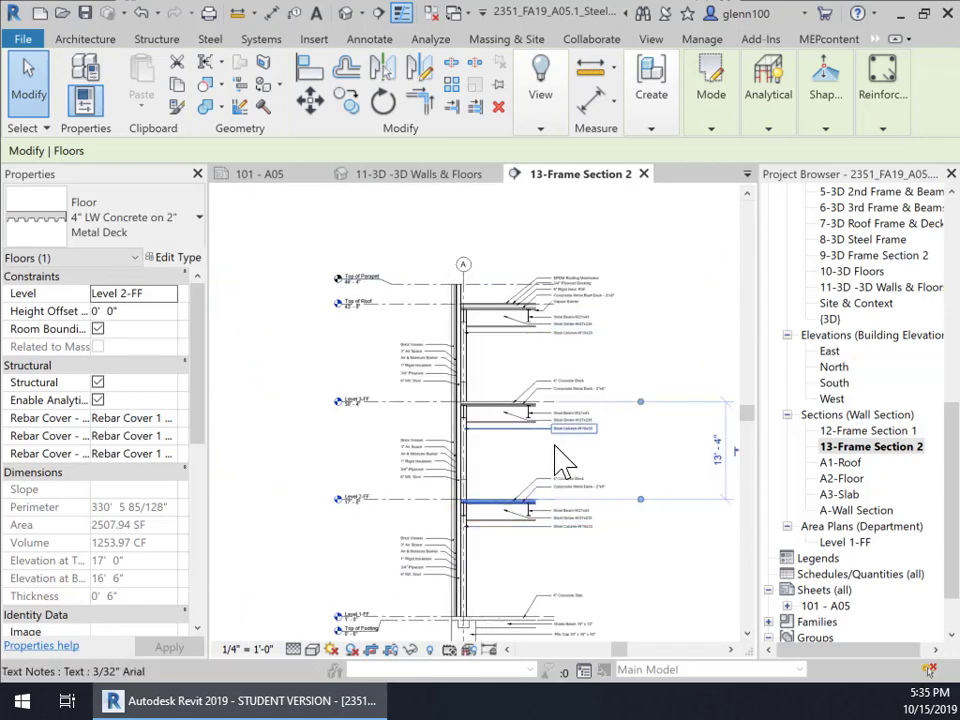
middle_click_drag(566, 480, 535, 431)
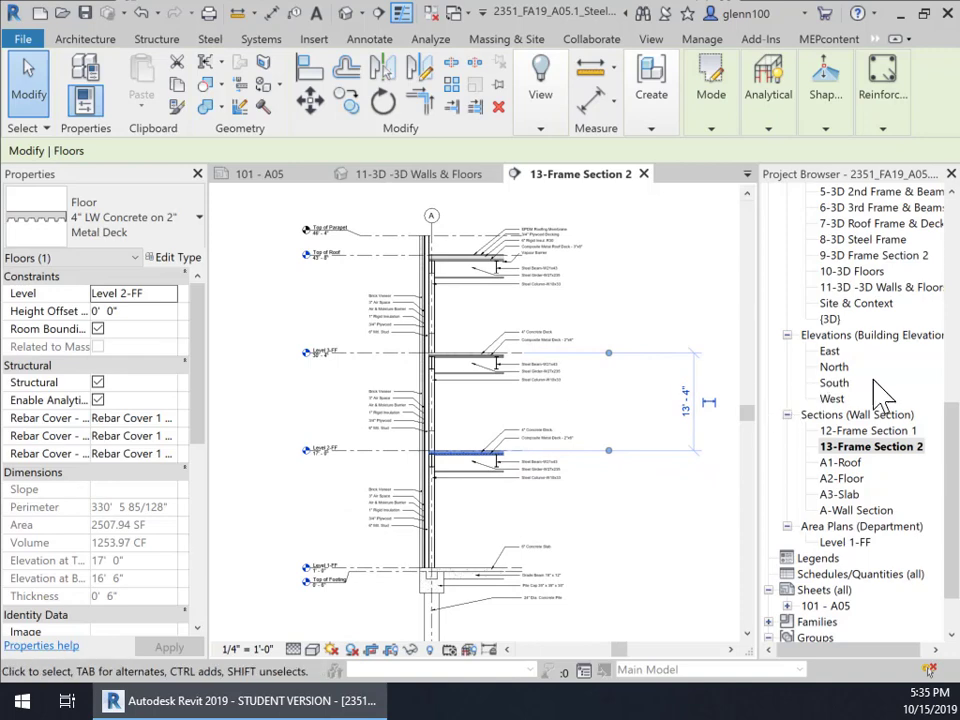
key("Escape")
left_click_drag(955, 437, 930, 238)
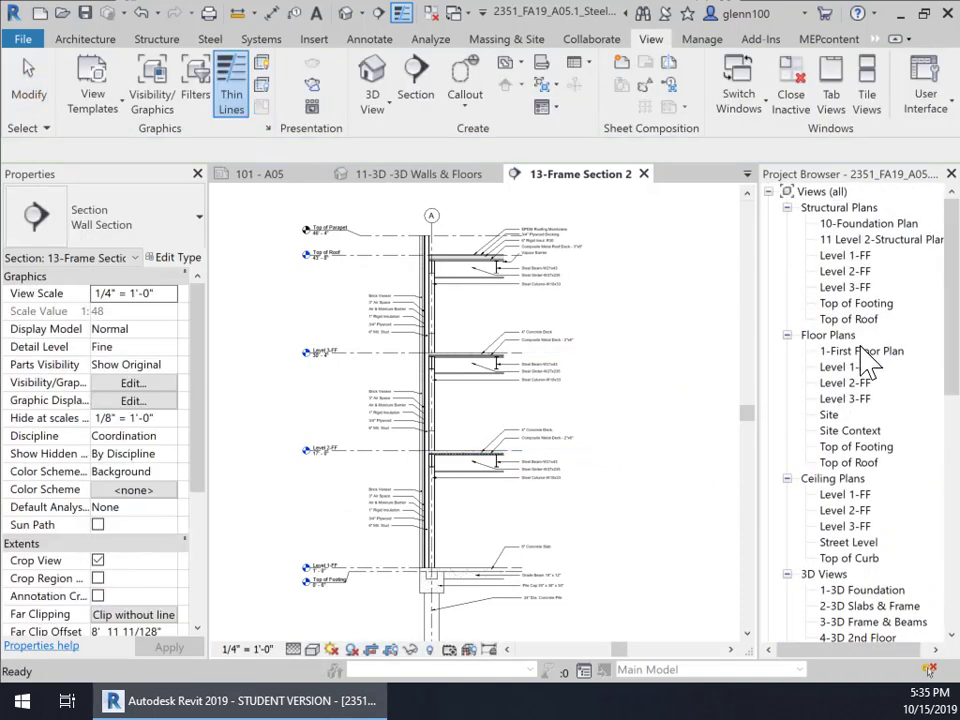
Open the 1-First Floor Plan view and nudge the plan slightly right
left_click(862, 352)
left_click(861, 347)
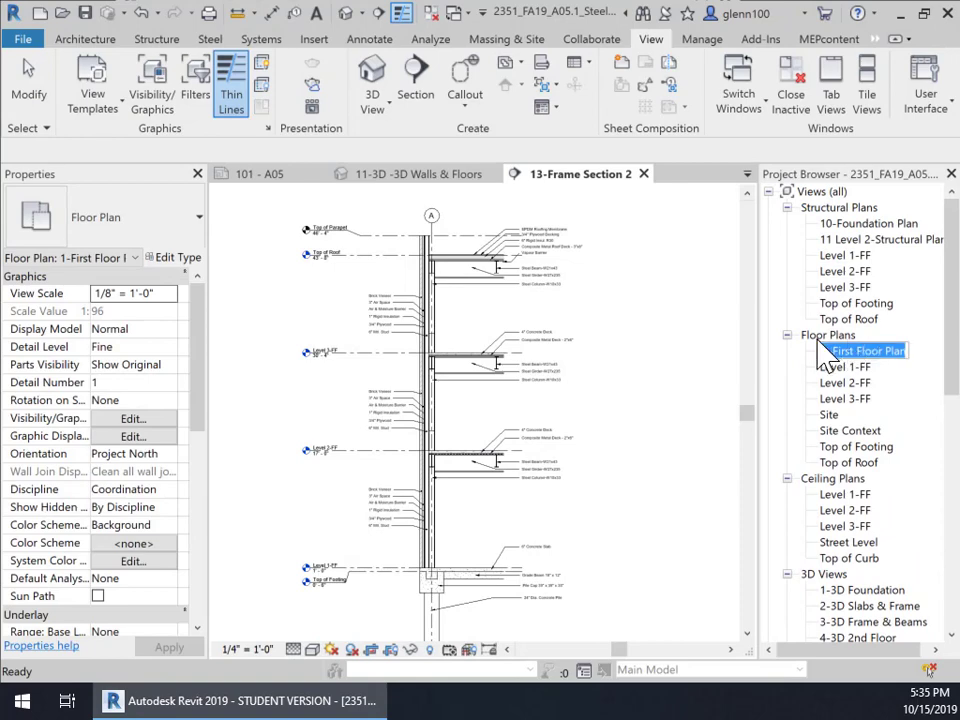
left_click(849, 347)
right_click(849, 348)
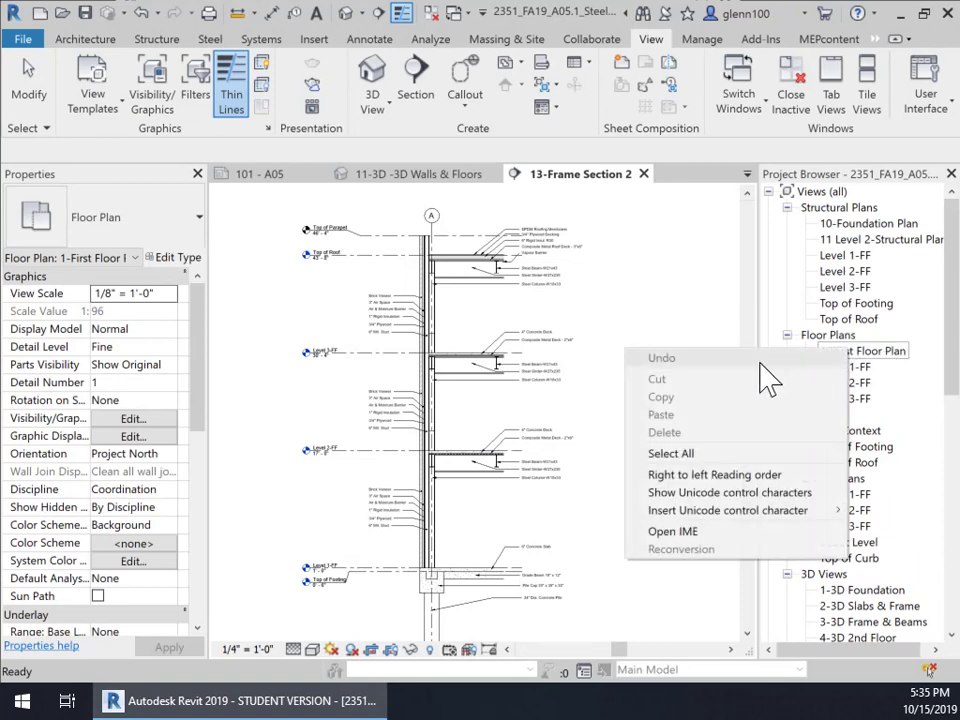
left_click(904, 419)
right_click(867, 352)
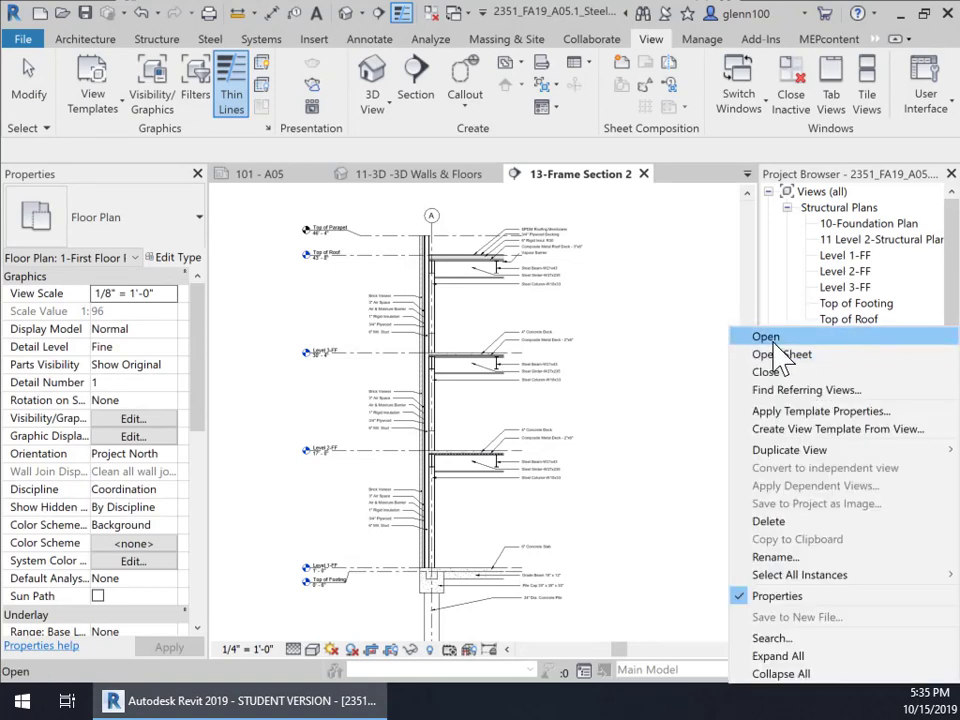
left_click(765, 336)
scroll(468, 415, "up", 5)
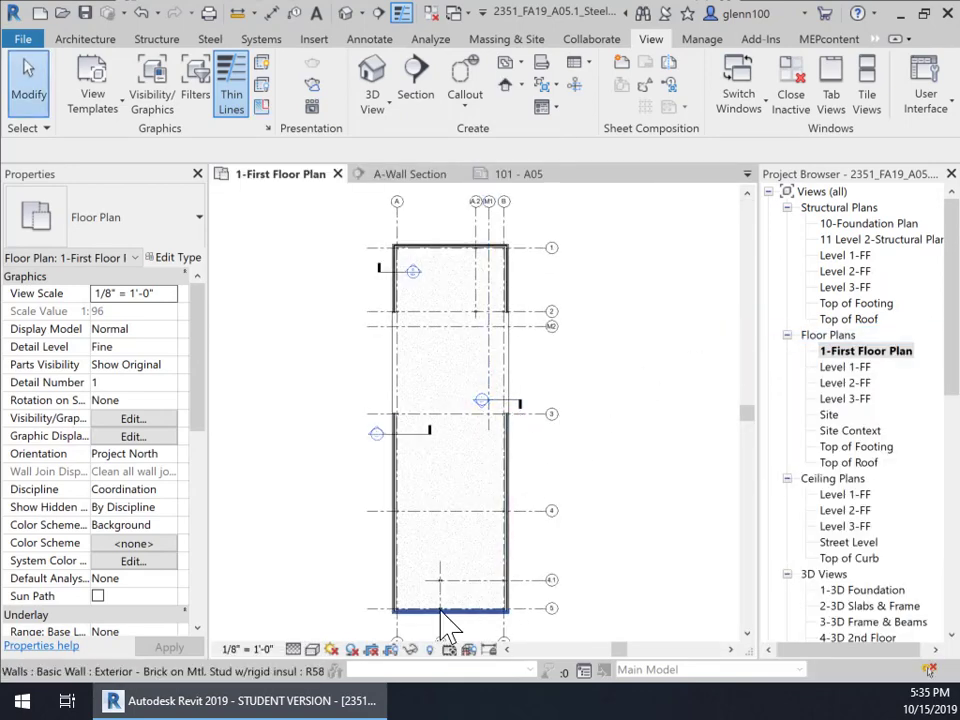
middle_click_drag(572, 470, 580, 472)
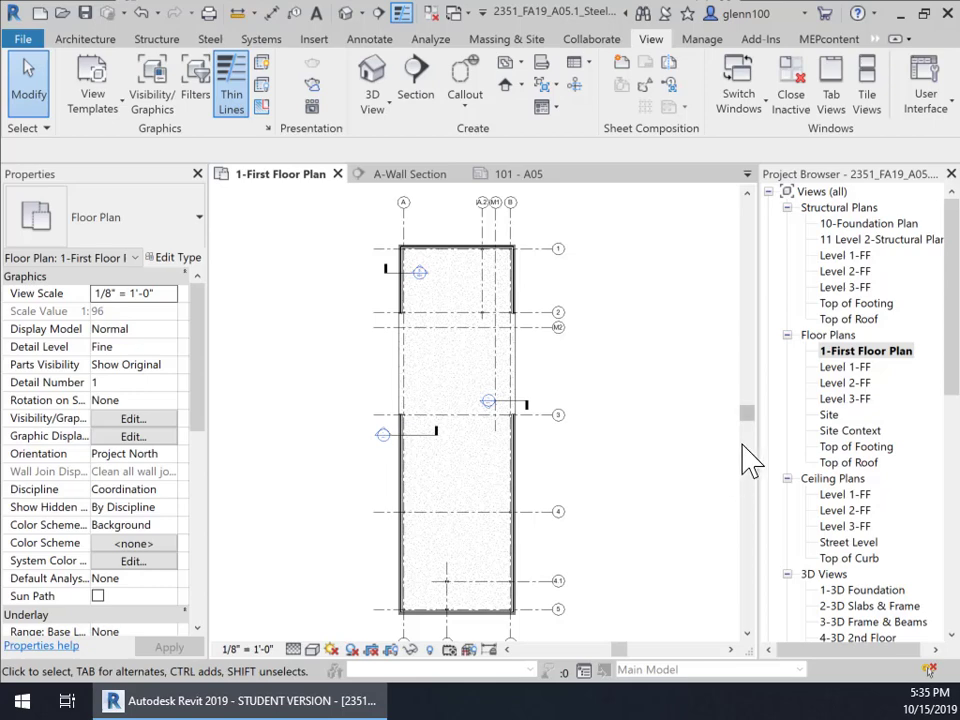
left_click_drag(950, 326, 955, 425)
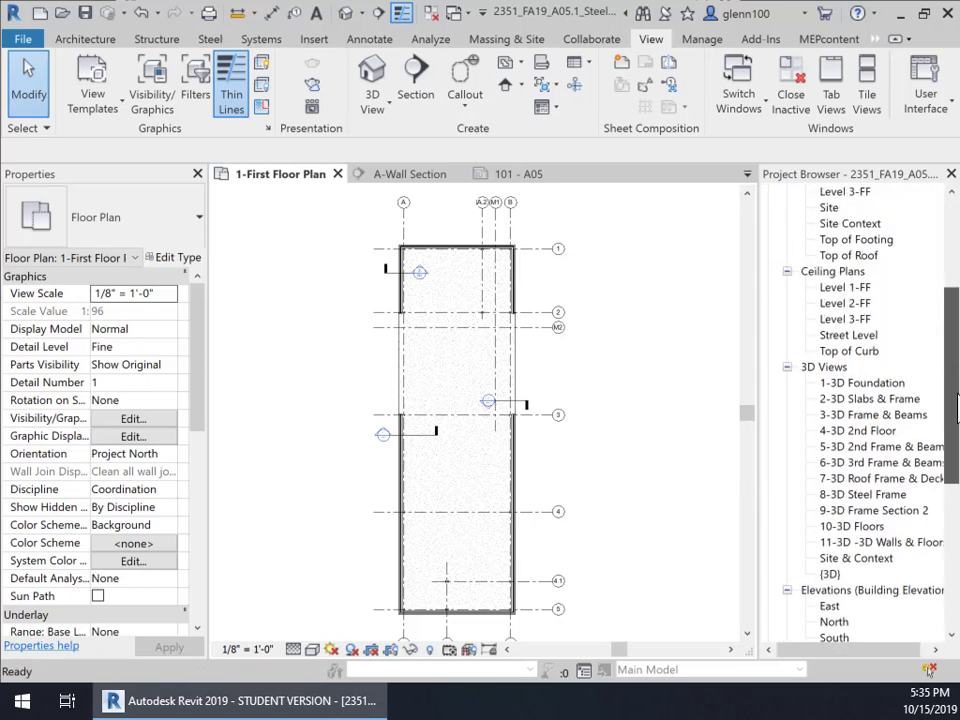
Collapse the 3D Views, Ceiling Plans, Sections, Elevations, Floor Plans and Structural Plans groups
left_click(787, 367)
left_click(787, 271)
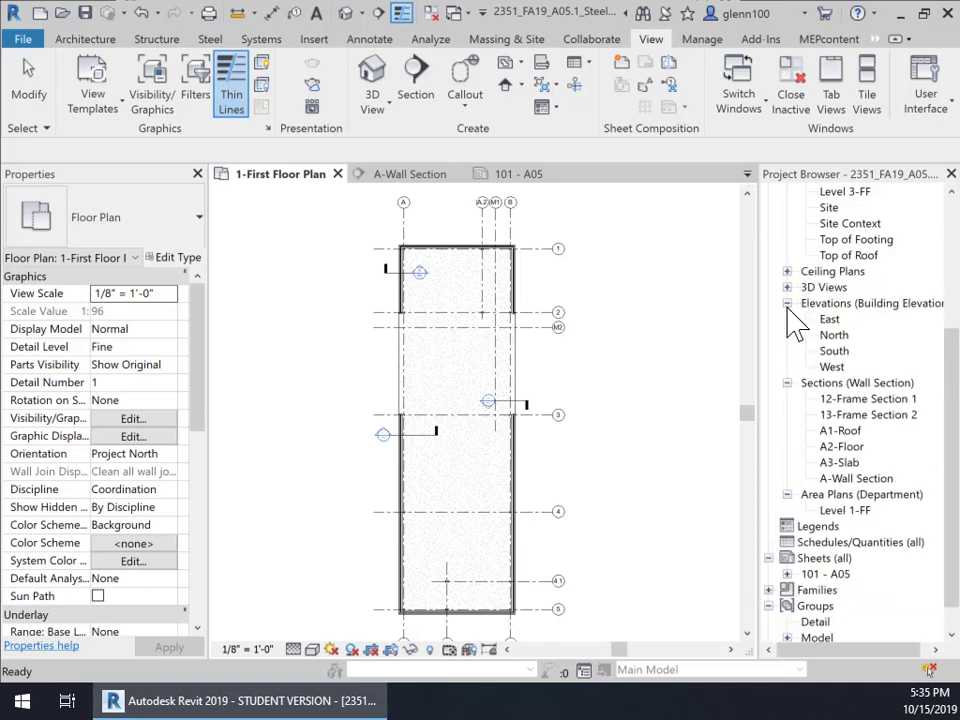
left_click(787, 383)
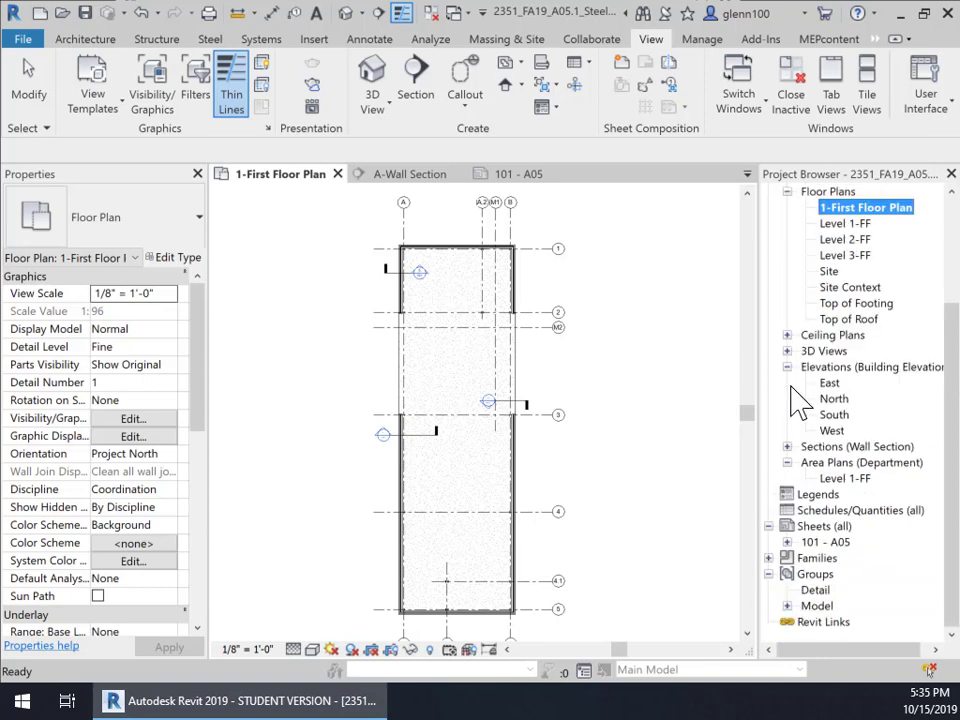
left_click(788, 367)
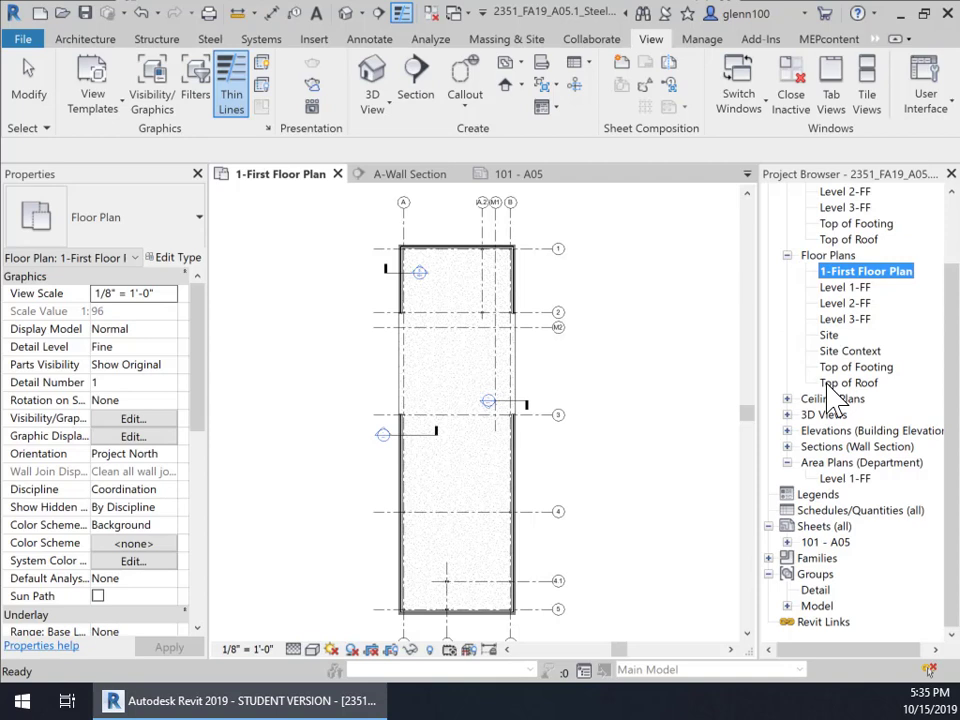
left_click(787, 255)
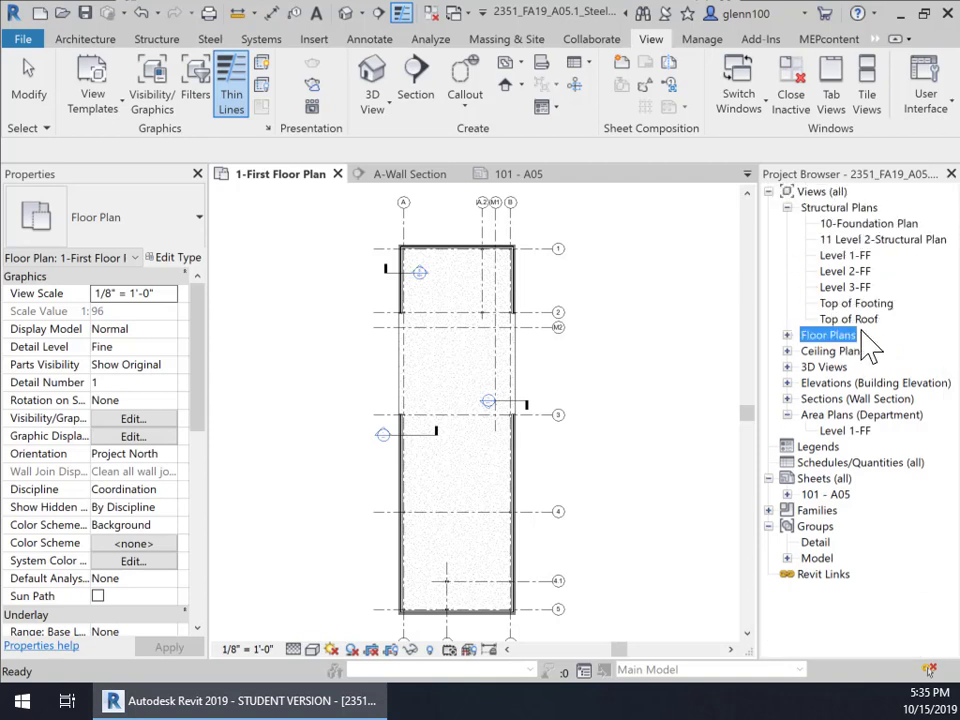
left_click(788, 207)
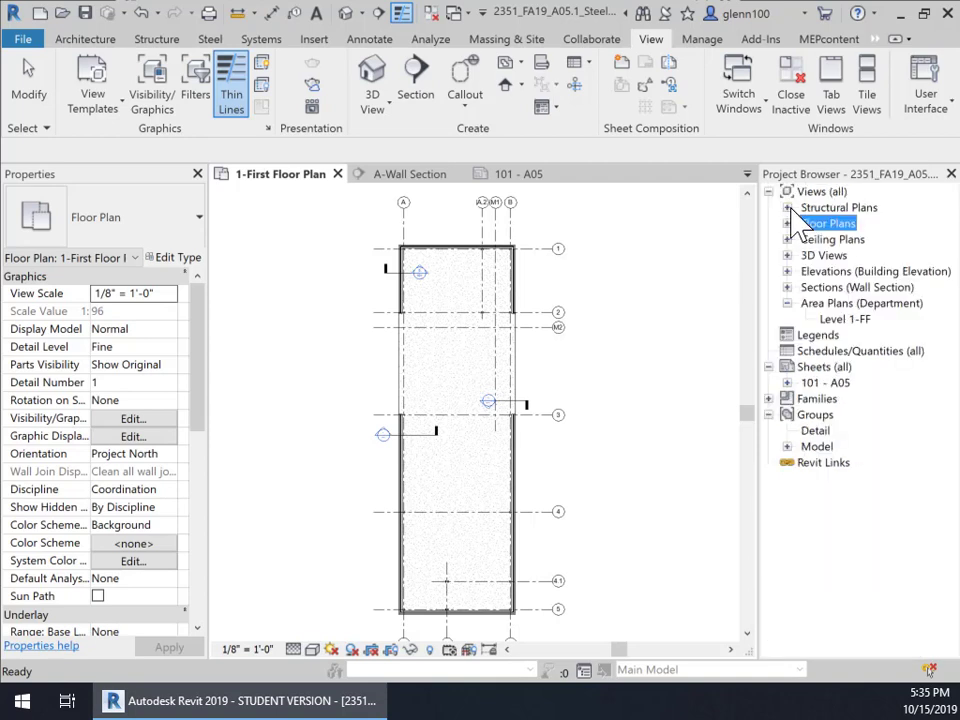
Expand sheet 101 - A05 to show its placed views and select the sheet
left_click(787, 383)
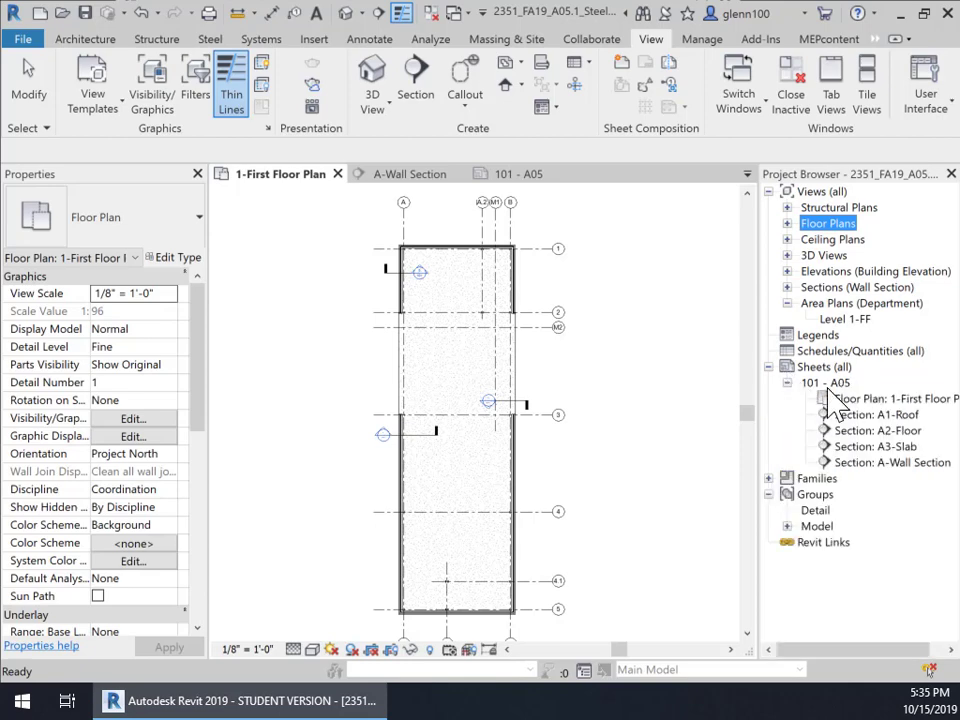
left_click(826, 384)
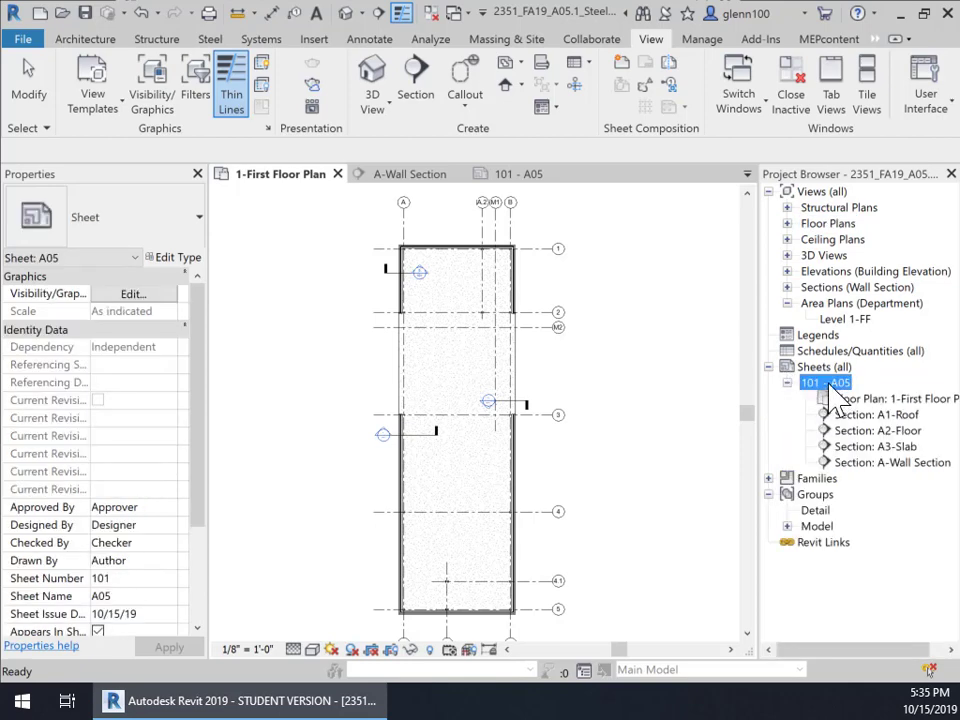
left_click(828, 390)
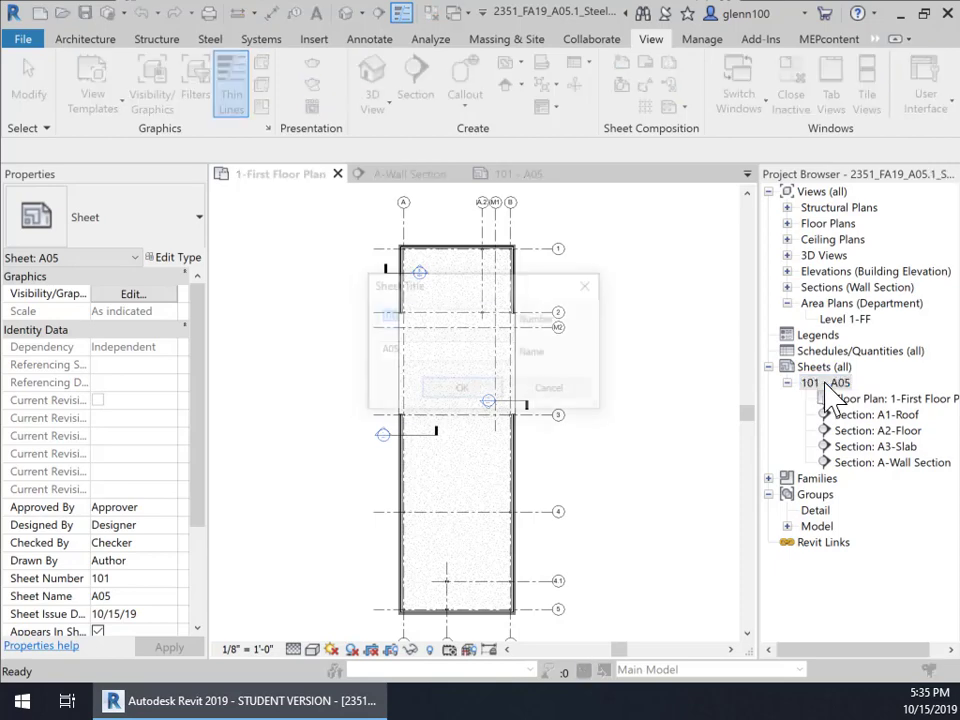
left_click(549, 390)
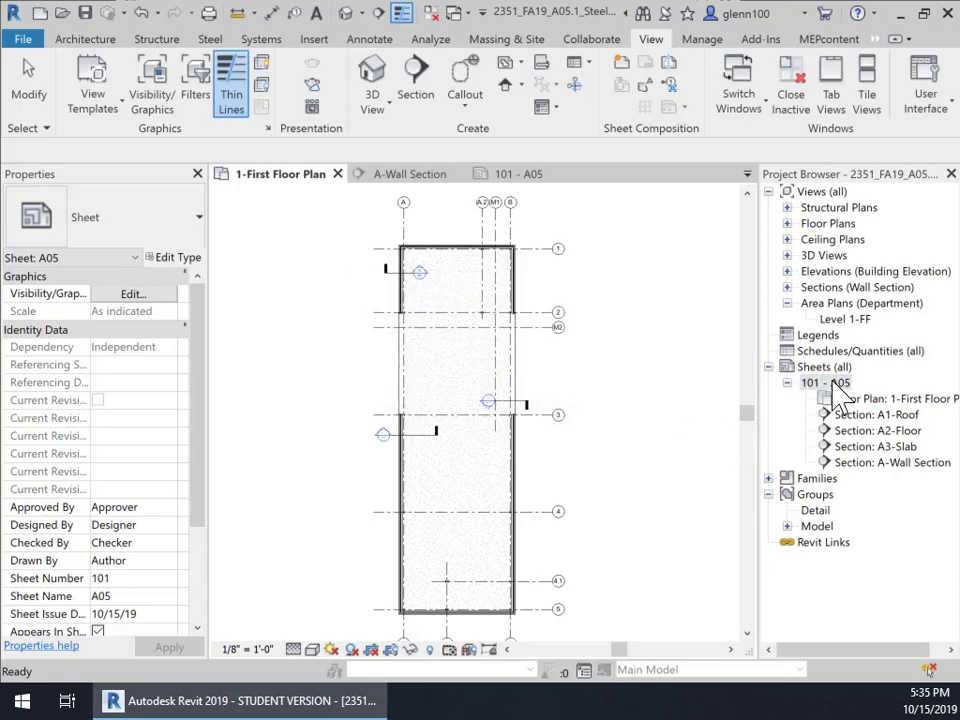
right_click(814, 387)
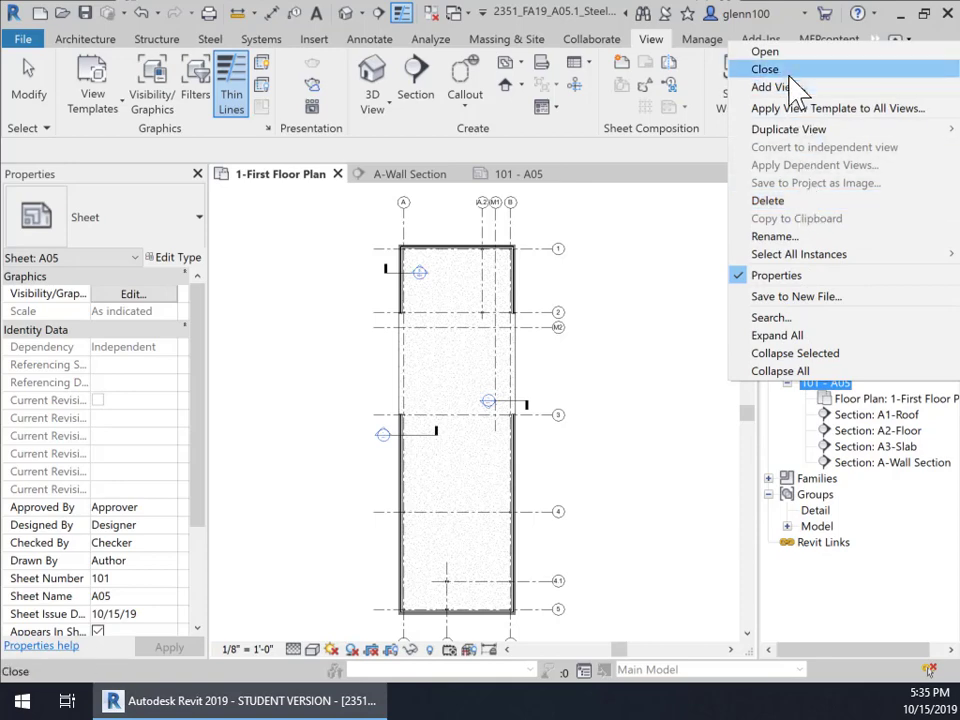
Open sheet 101 - A05 and inspect the title block's properties before deselecting it
left_click(765, 52)
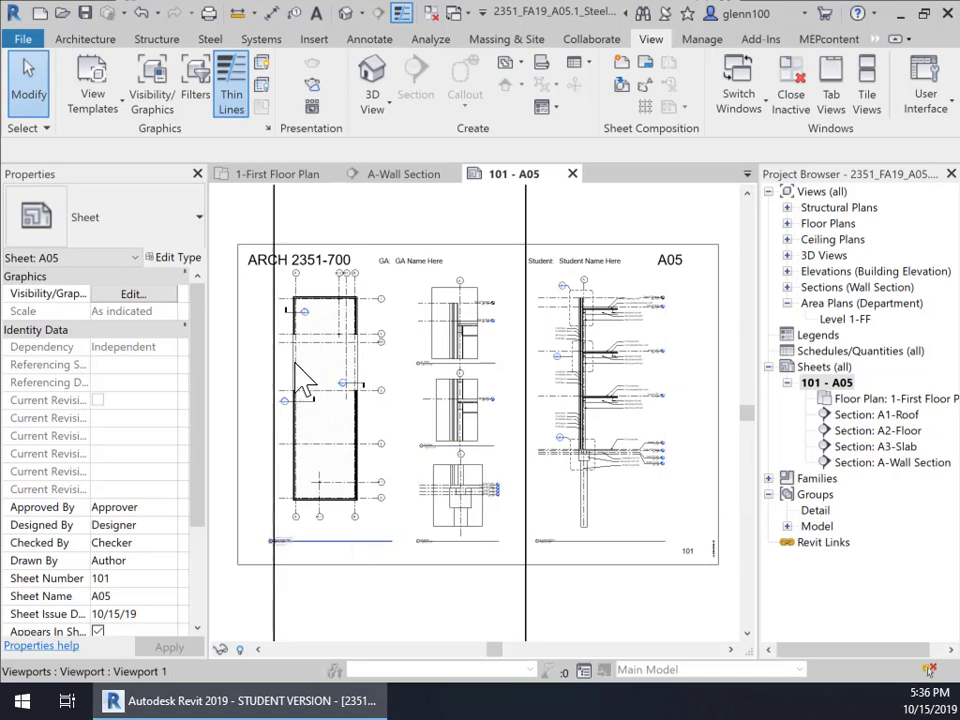
left_click(362, 250)
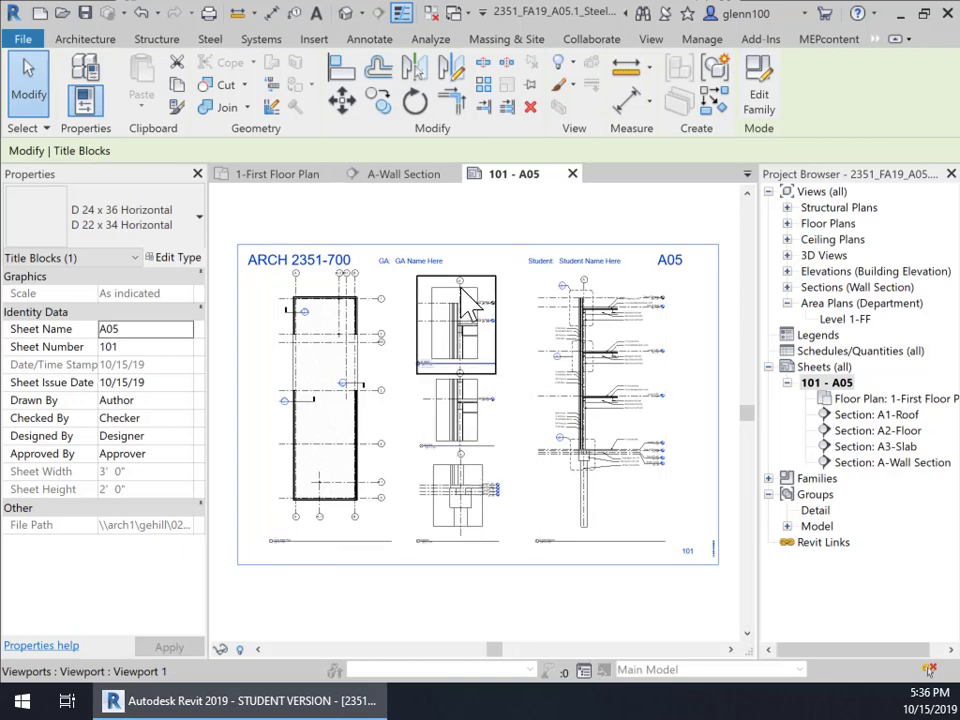
left_click(615, 607)
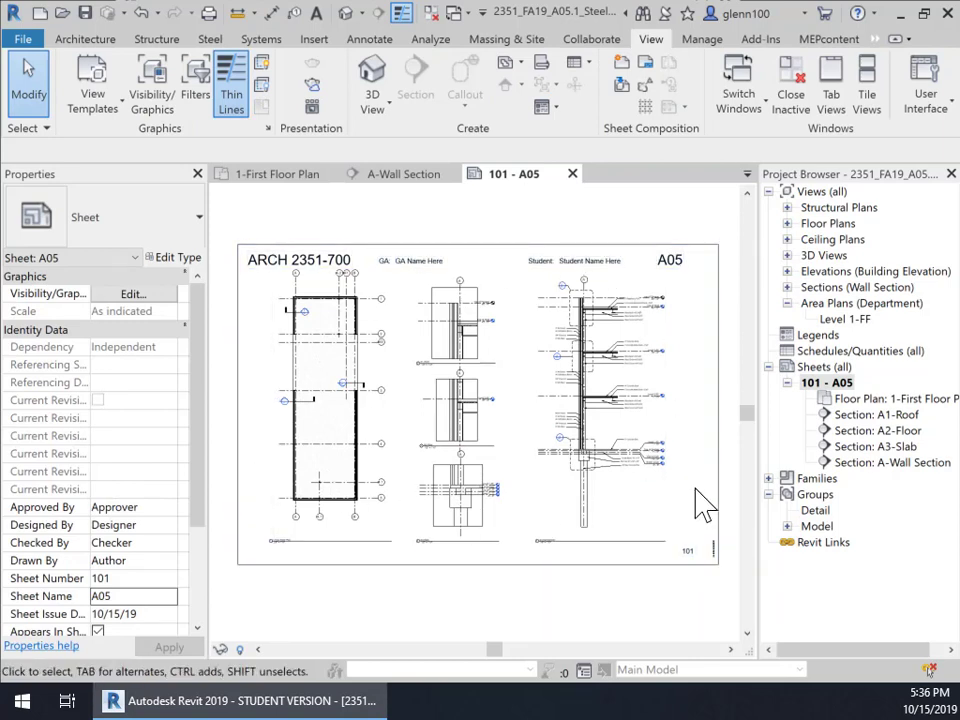
Create sheet 102 from Sheets (all) using the D 24 x 36 Horizontal titleblock, loading nothing extra
left_click(787, 383)
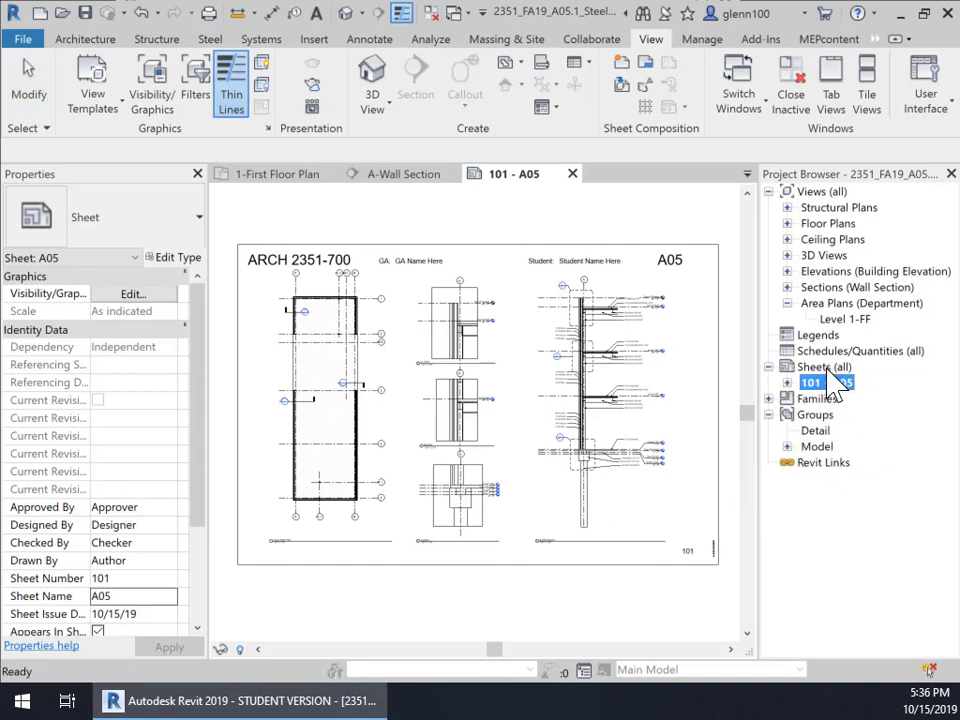
key("Up")
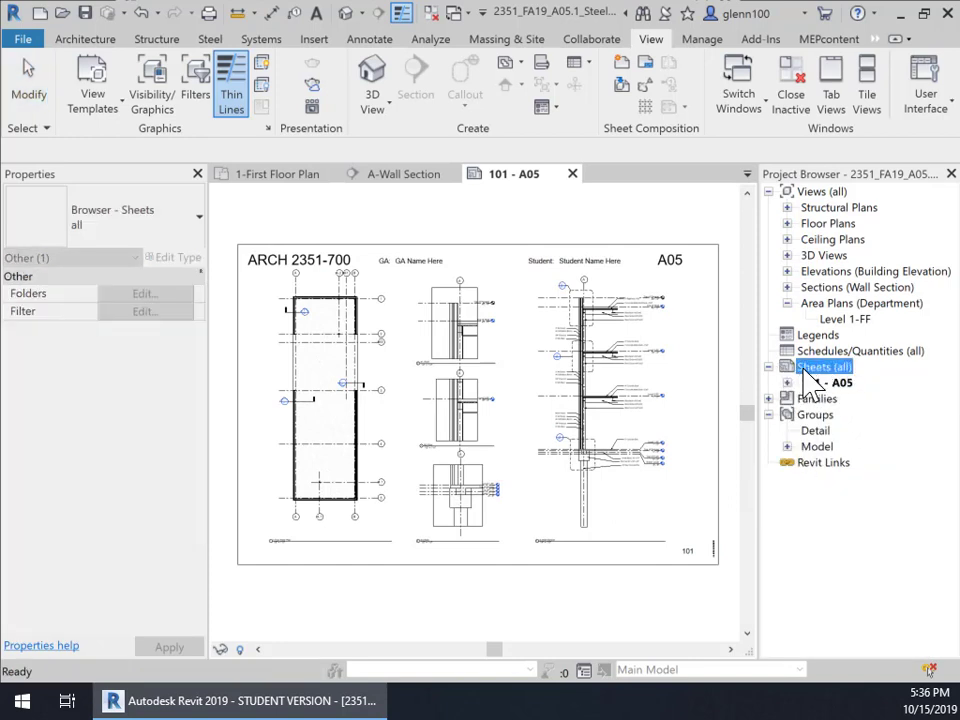
right_click(798, 372)
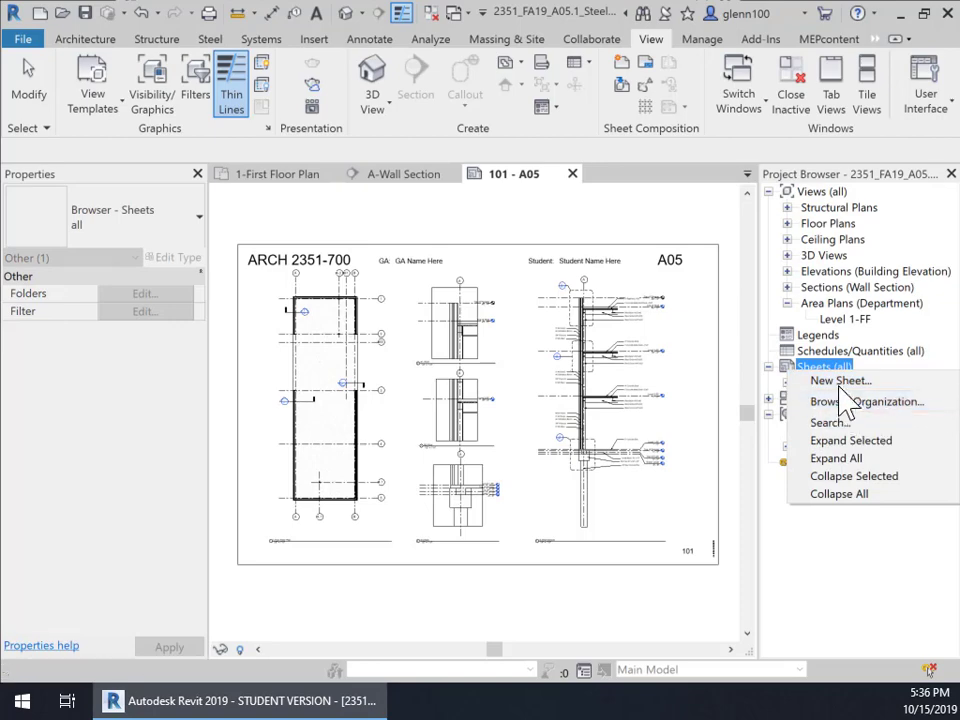
left_click(842, 382)
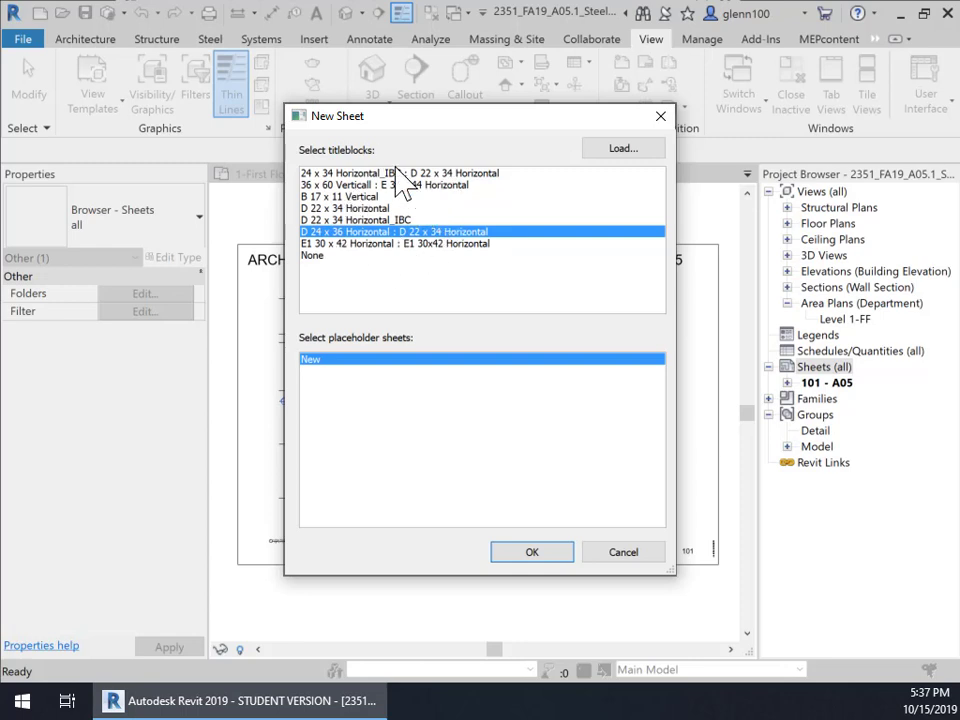
left_click(624, 150)
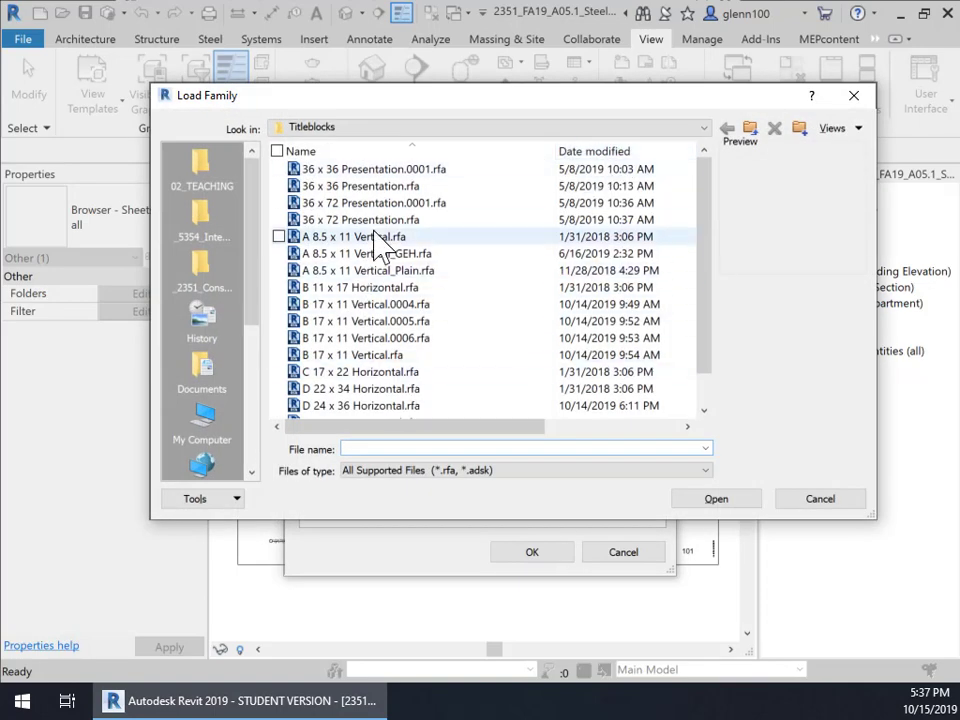
left_click(549, 127)
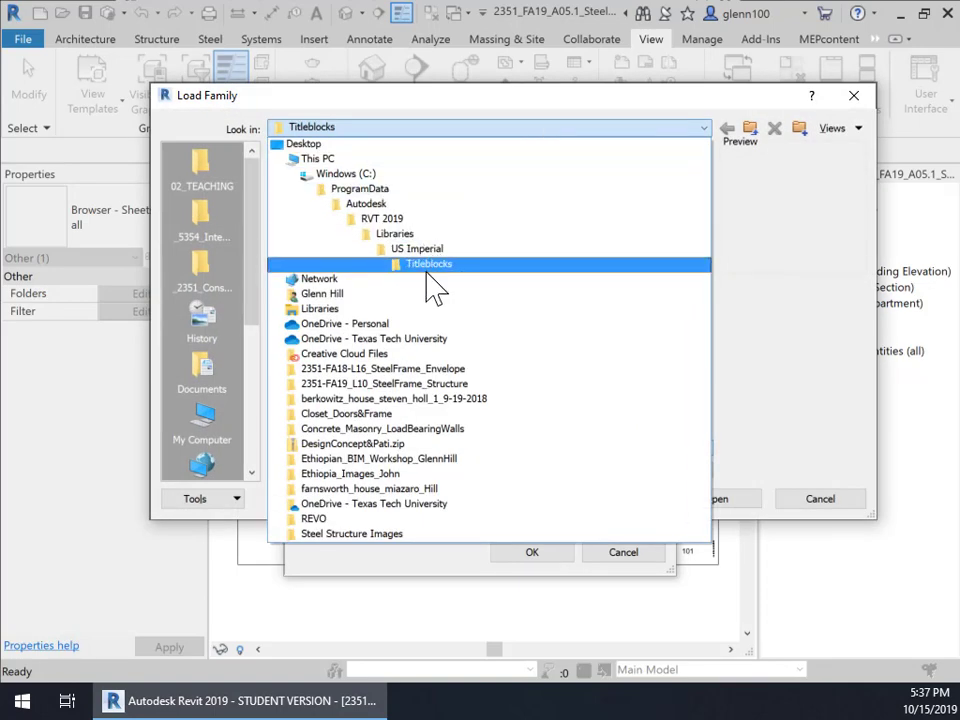
left_click(430, 264)
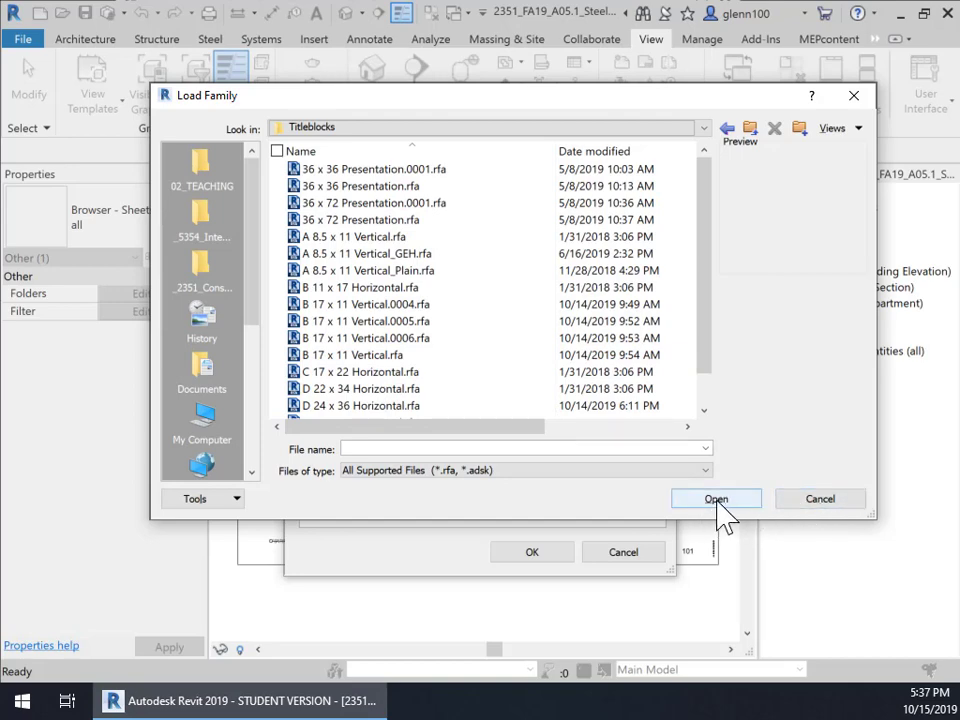
left_click(796, 504)
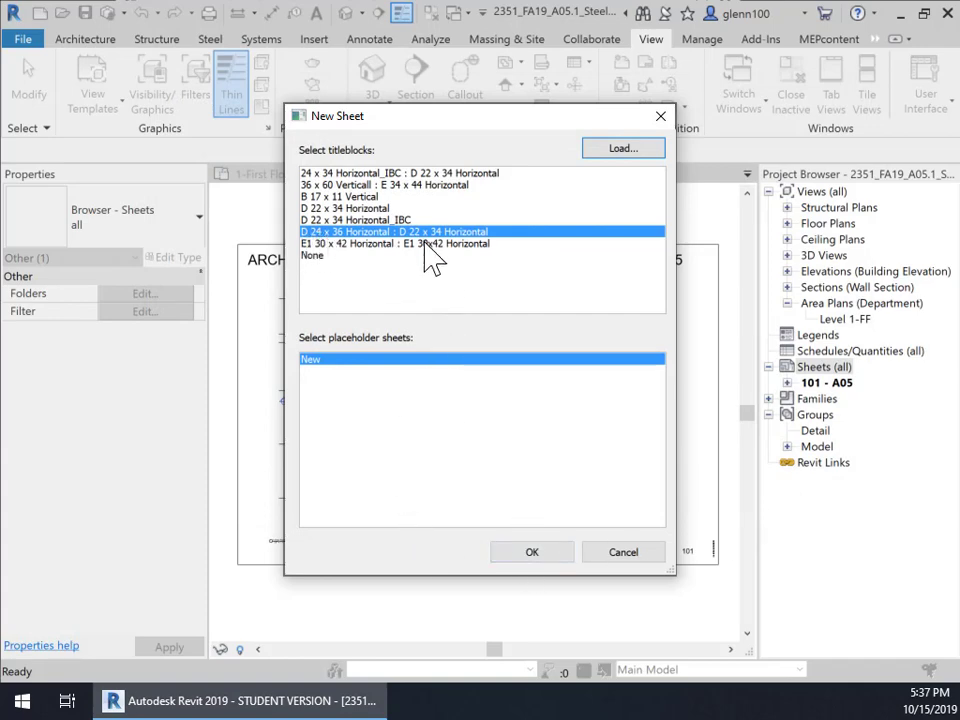
left_click(530, 553)
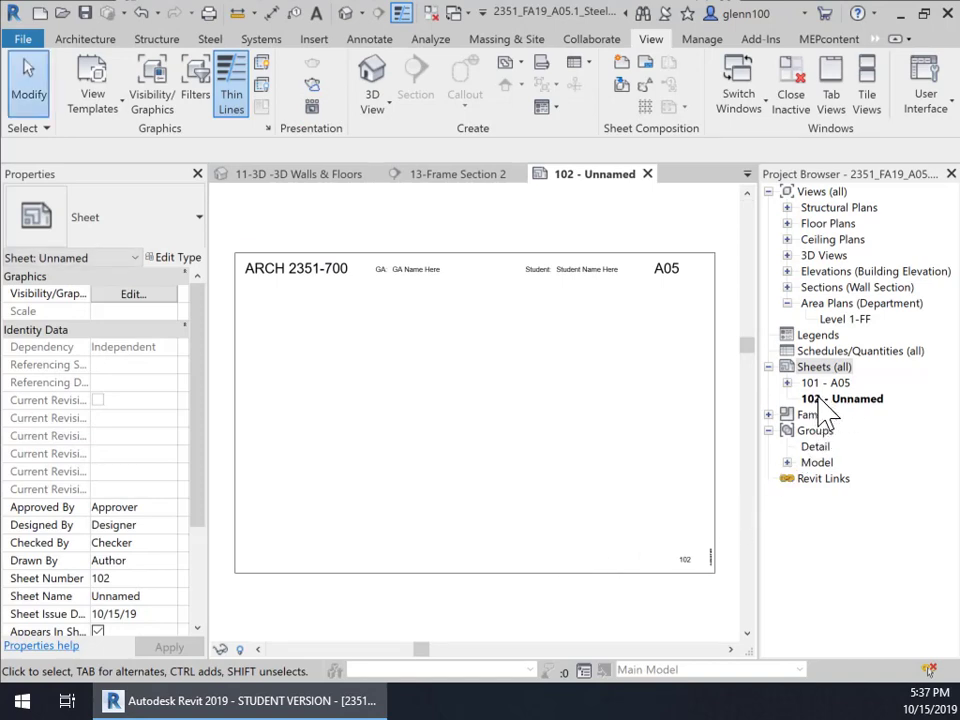
Rename sheet 102 - Unnamed to 102 - A05 from the Project Browser
left_click(819, 400)
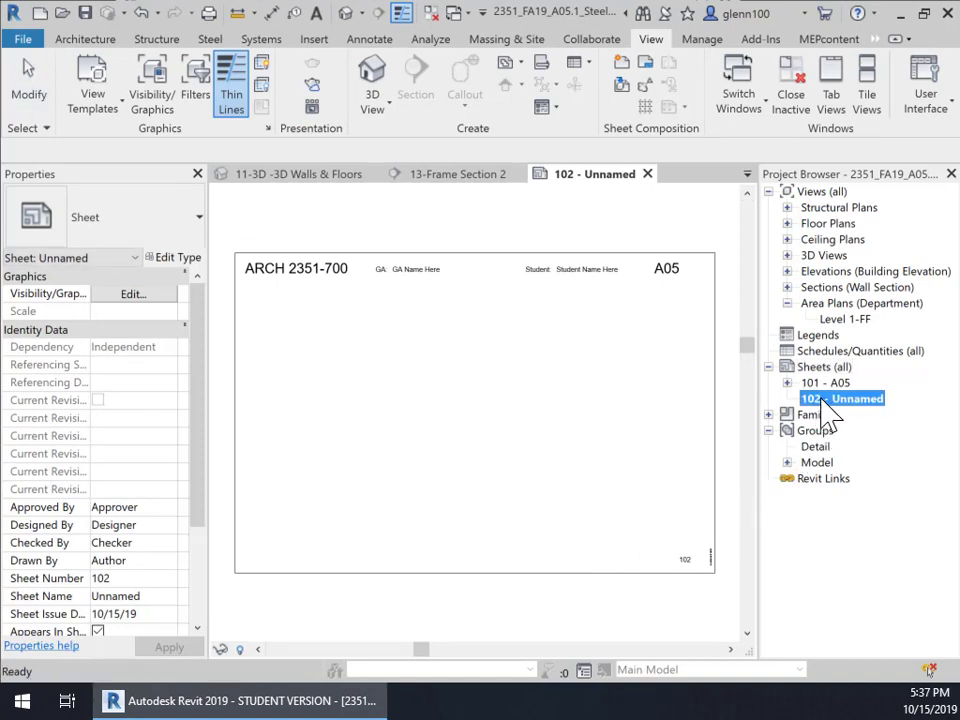
right_click(823, 414)
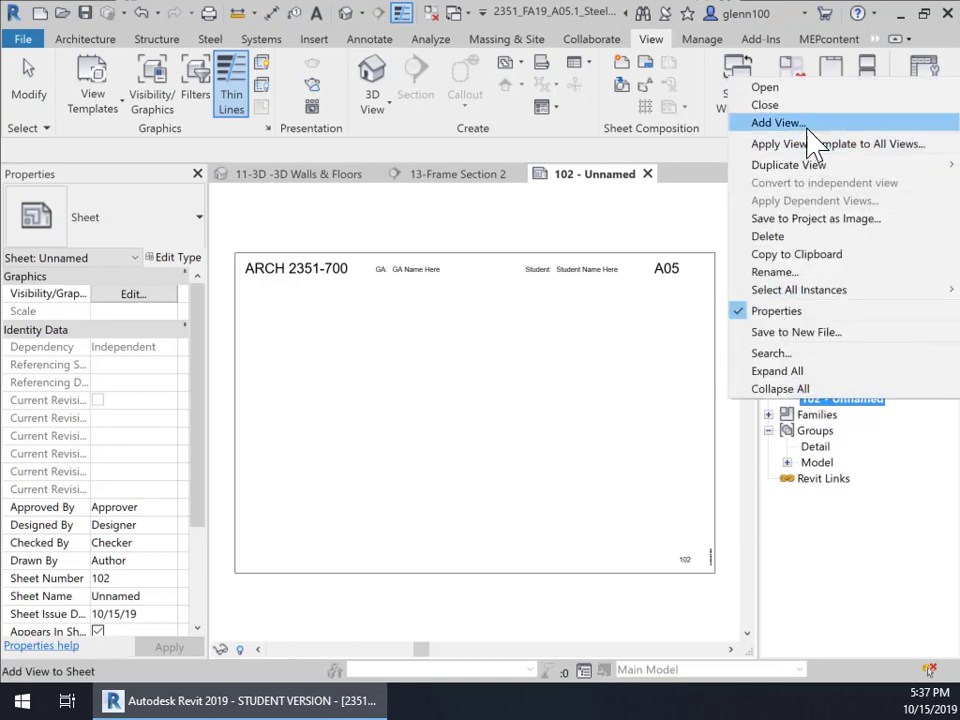
left_click(868, 437)
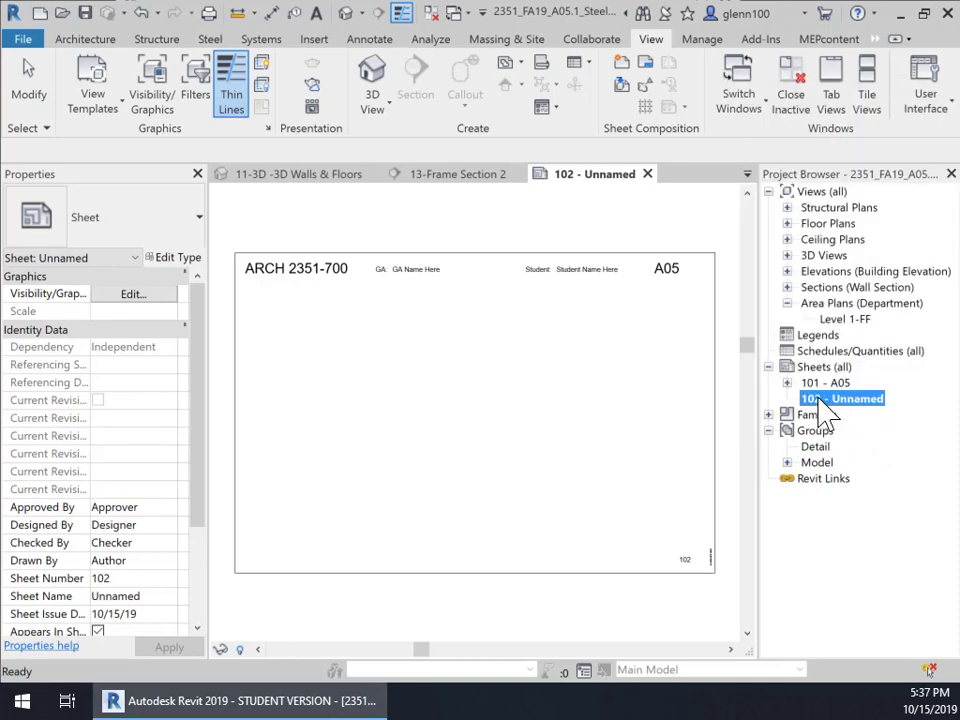
left_click(820, 398)
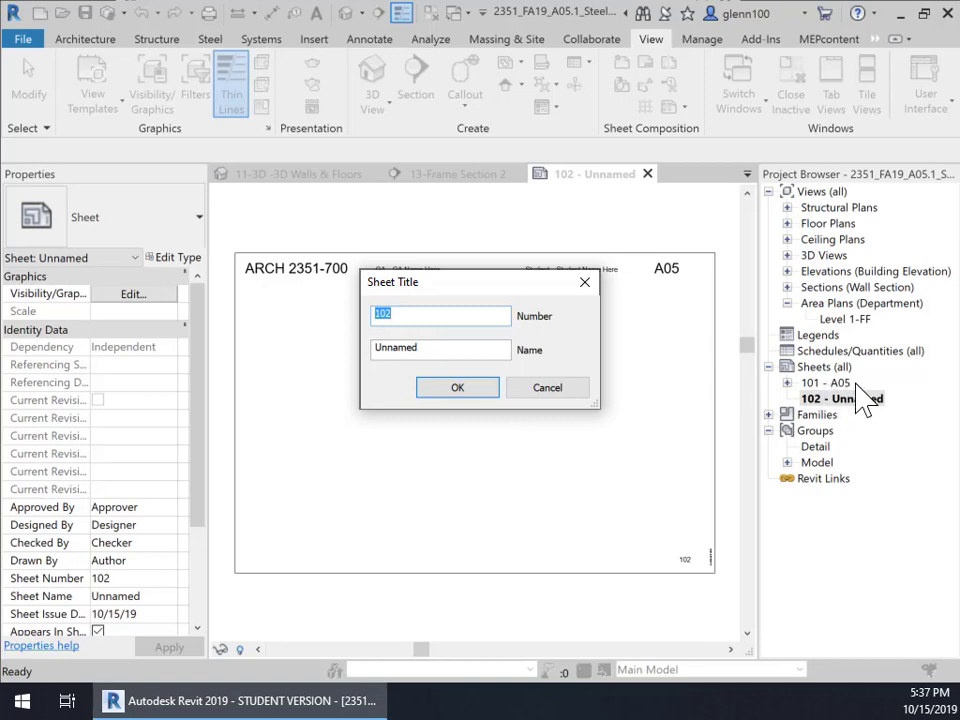
left_click_drag(439, 347, 370, 348)
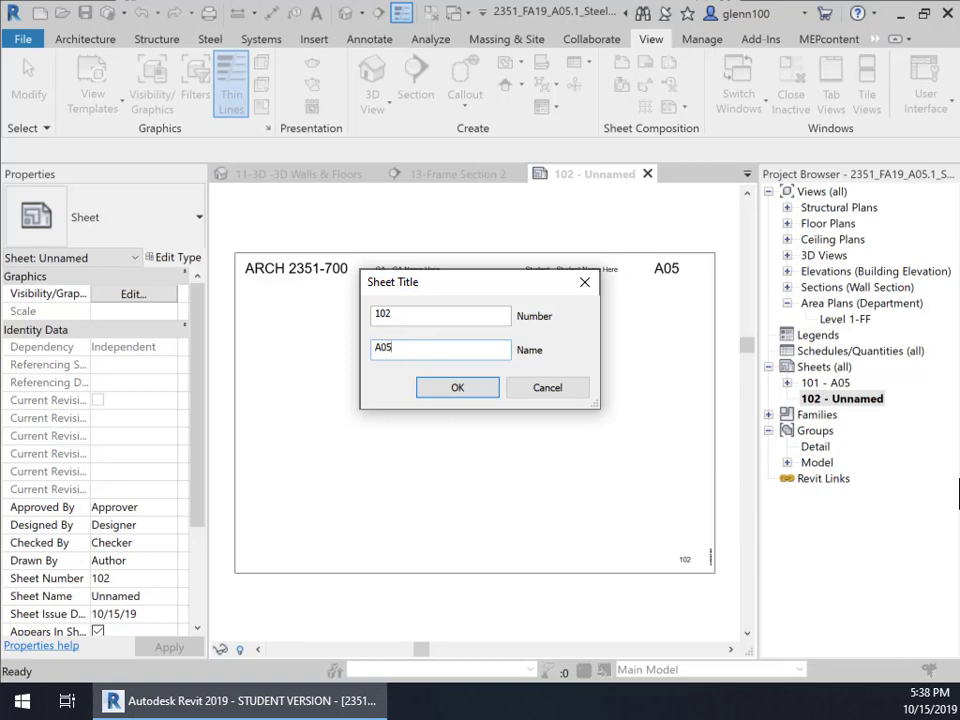
key("Return")
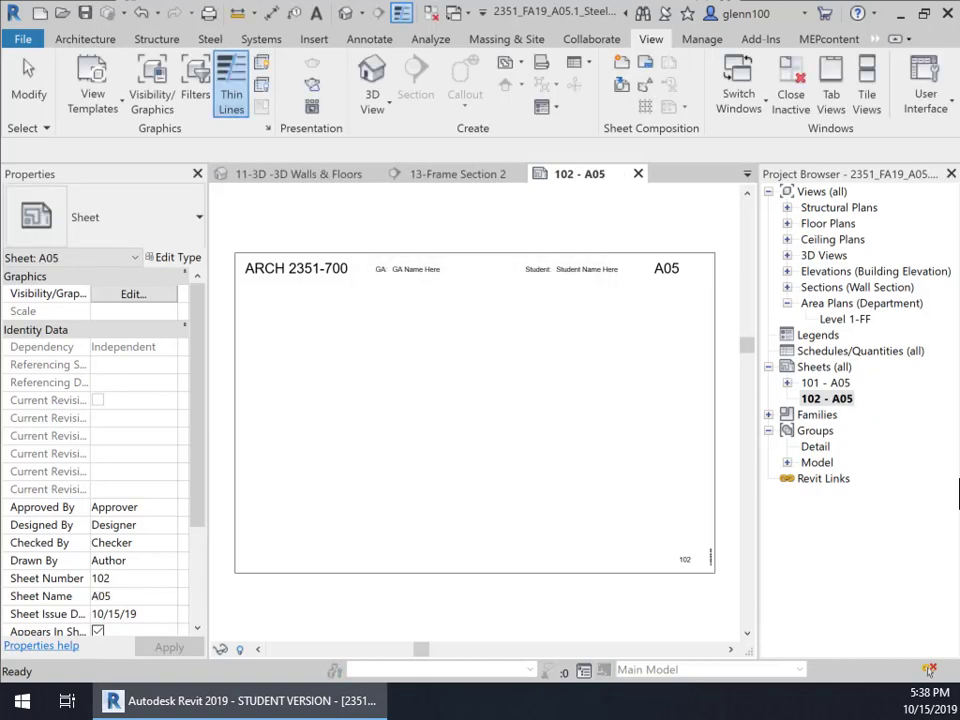
left_click(583, 446)
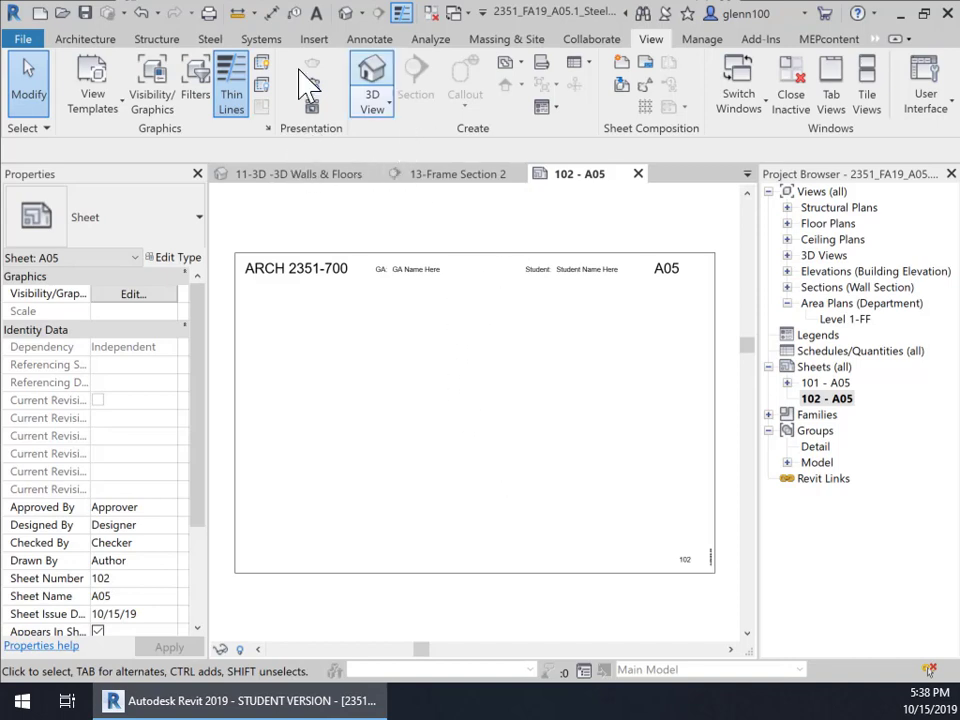
Switch to the 13-Frame Section 2 view and open Manage > Project Information
left_click(66, 40)
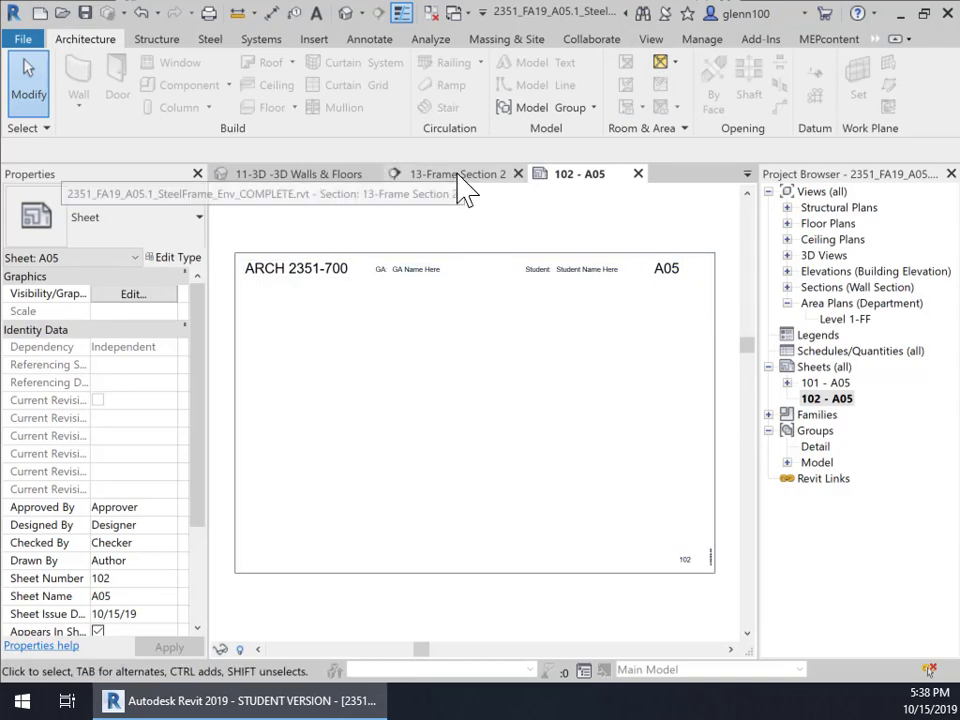
left_click(458, 176)
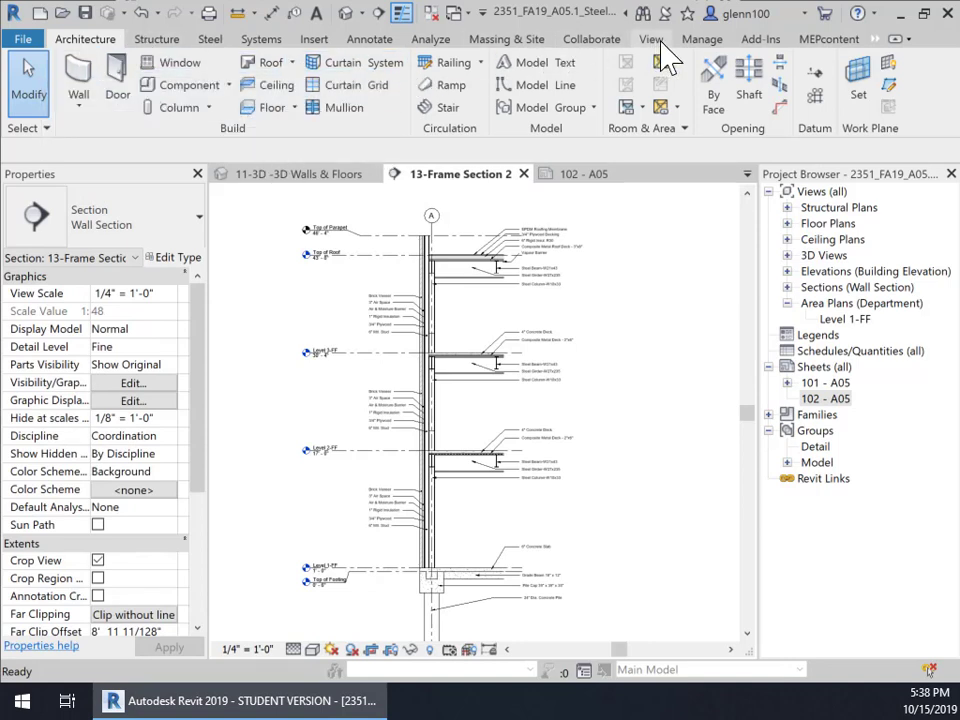
left_click(703, 40)
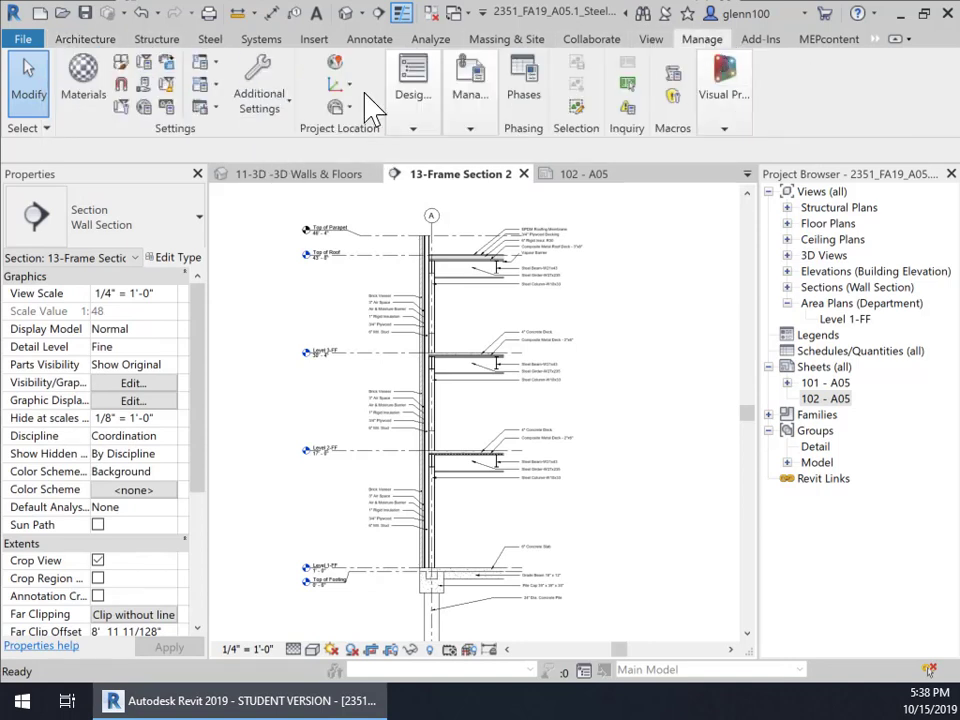
left_click(123, 111)
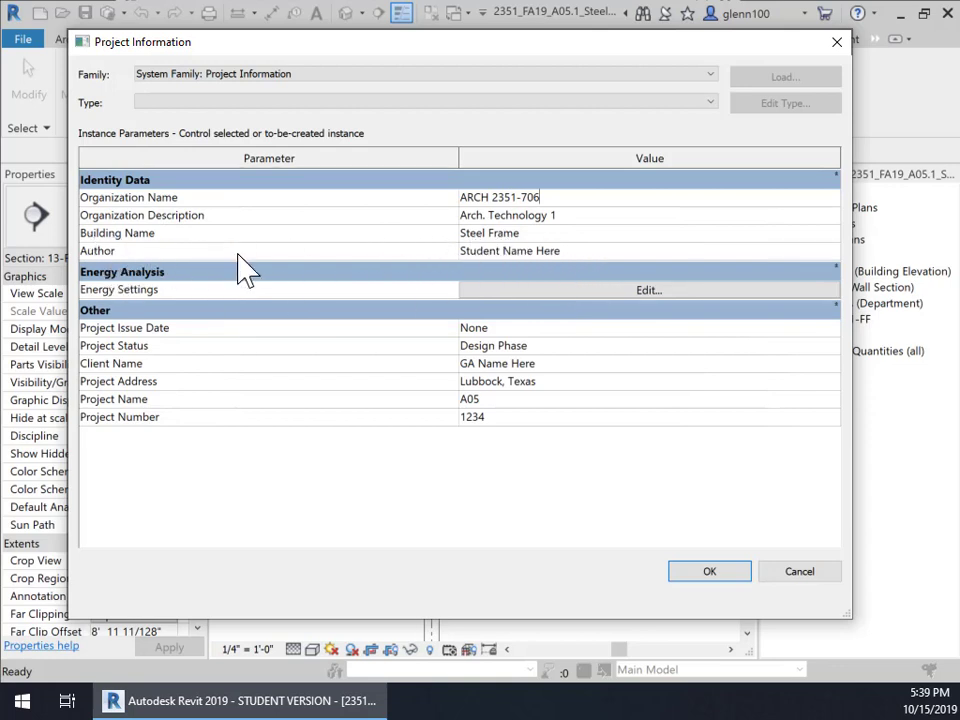
Replace the placeholder author name, clear the placeholder GA client name, and apply the changes
left_click_drag(463, 252, 587, 254)
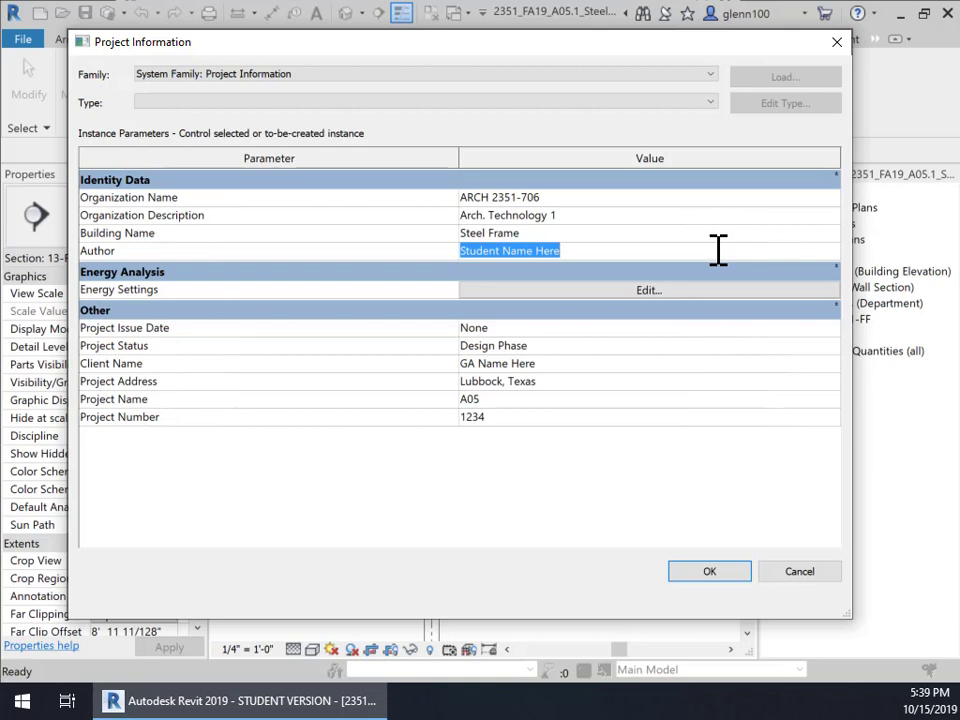
type("Glenn Hill")
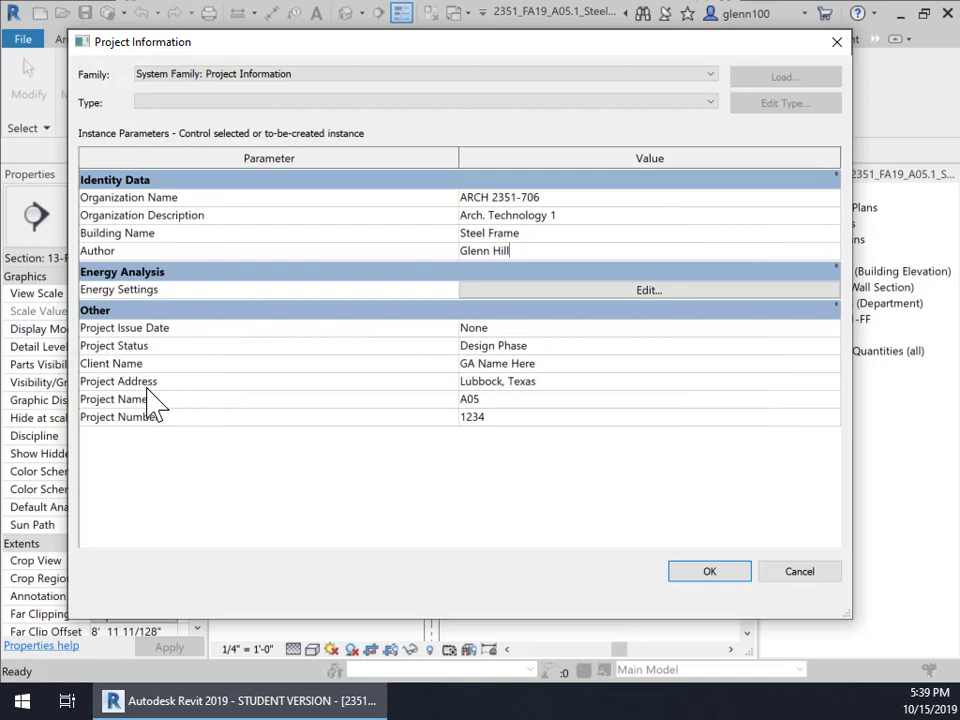
left_click(479, 365)
left_click_drag(466, 363, 555, 363)
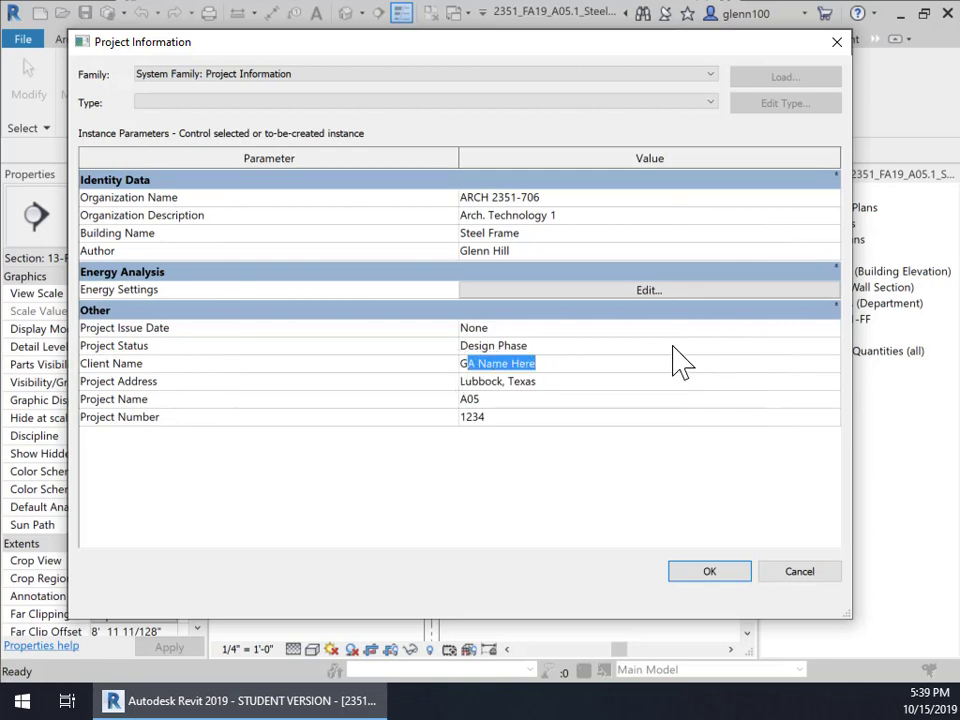
key("BackSpace")
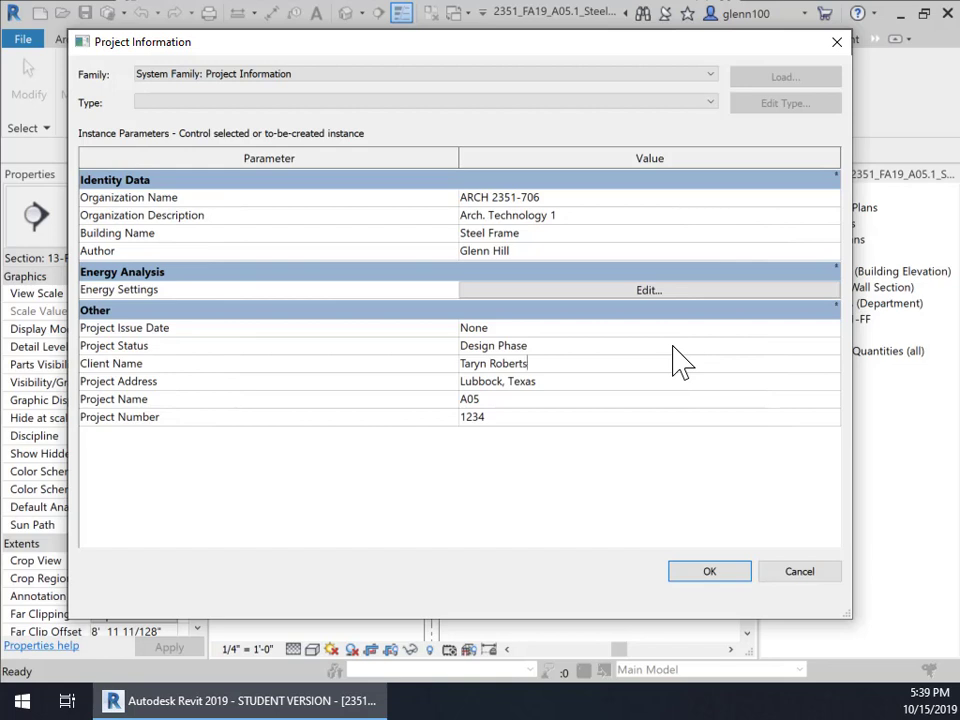
left_click(540, 385)
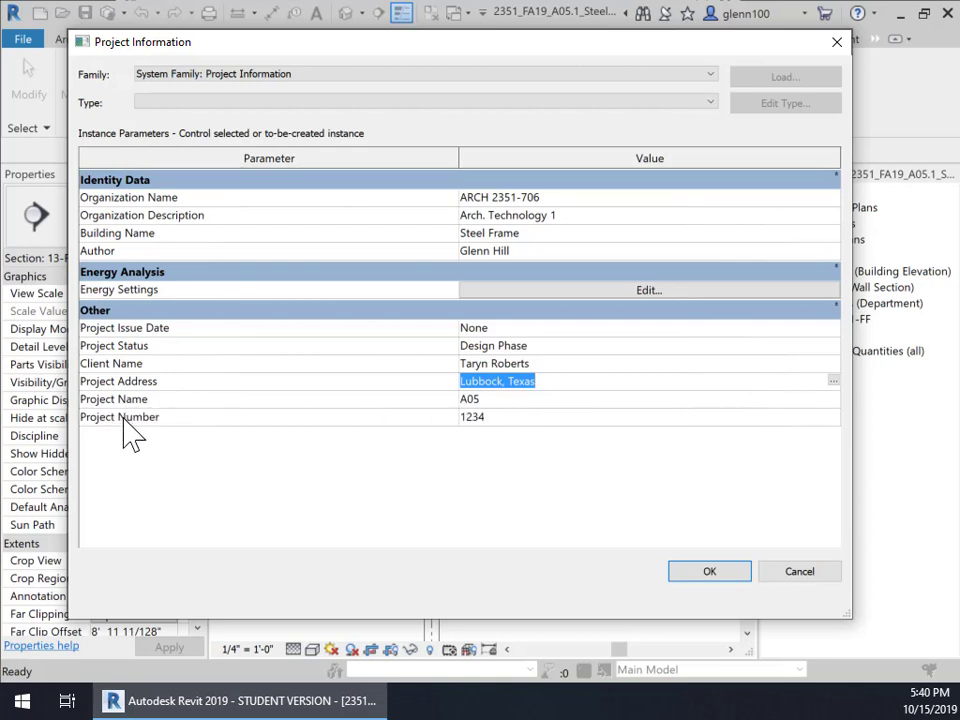
left_click(713, 575)
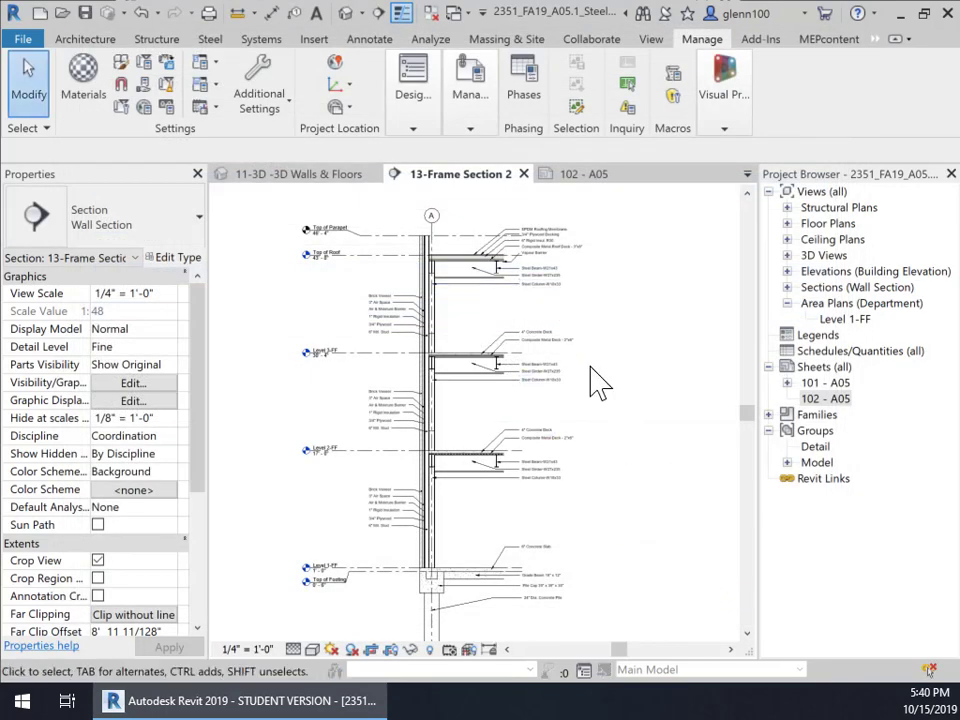
Return to sheet 102 - A05, pan around the title block, and select it to verify ARCH 2351-706
left_click(592, 176)
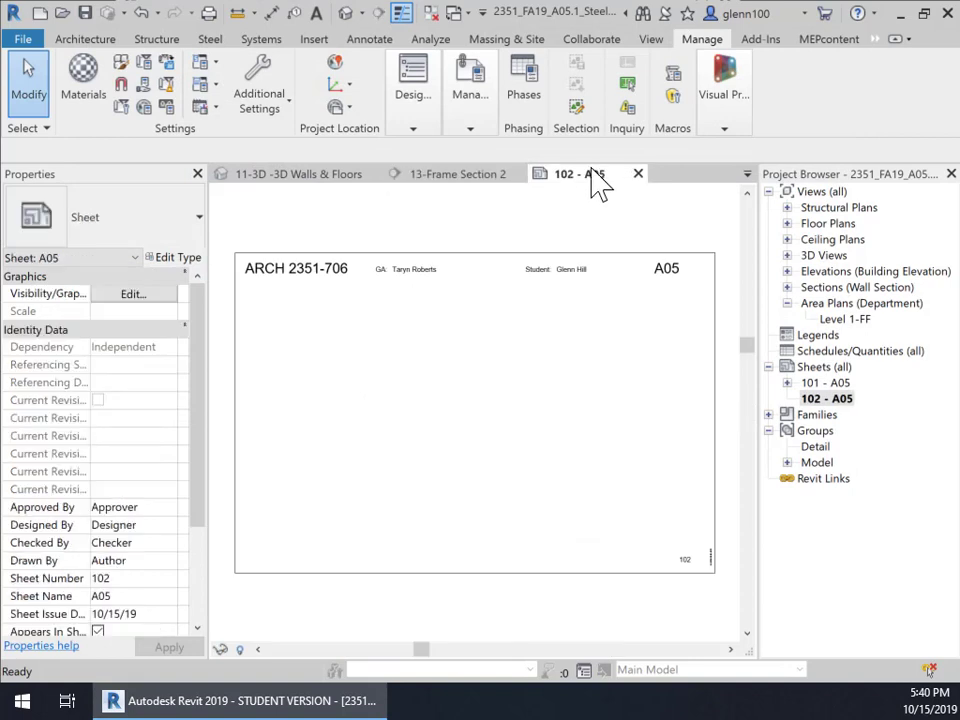
scroll(664, 279, "up", 4)
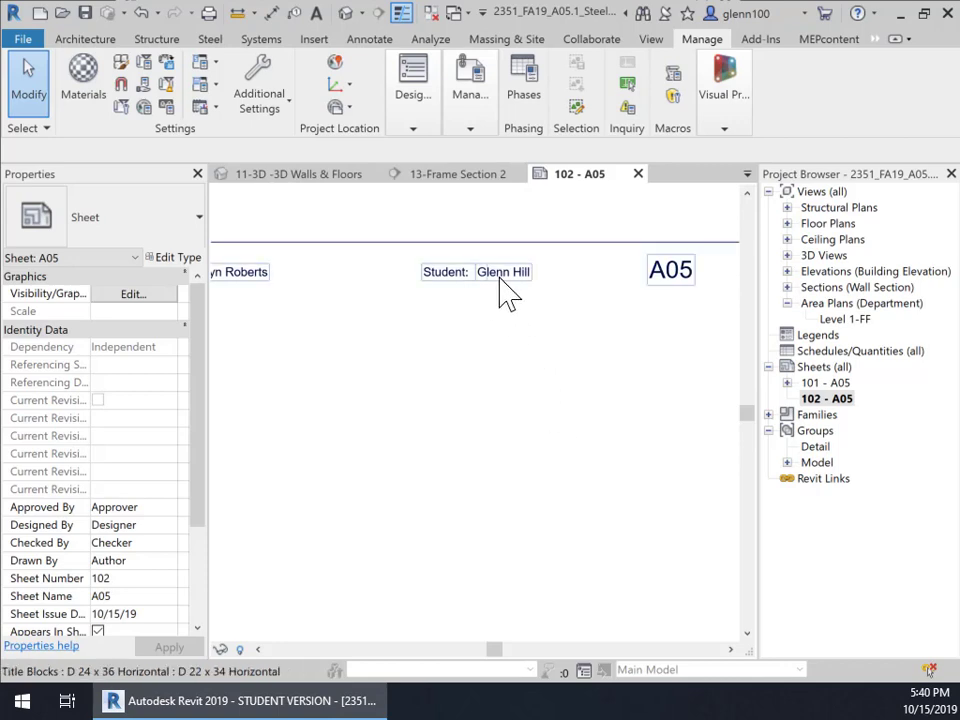
middle_click_drag(491, 388, 600, 349)
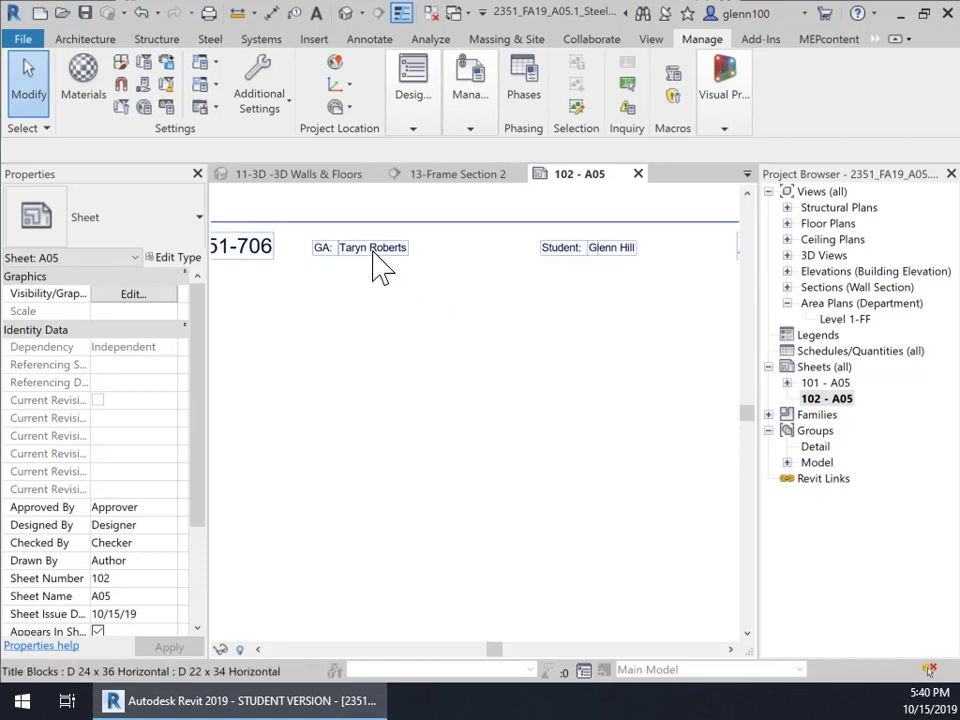
scroll(415, 376, "down", 1)
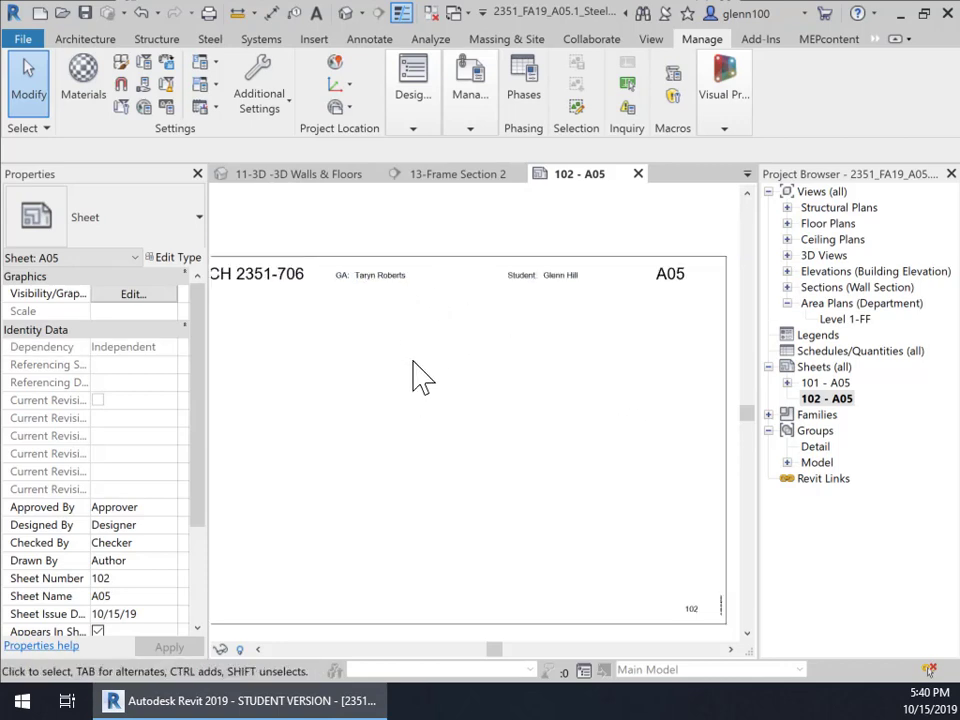
middle_click_drag(412, 361, 515, 340)
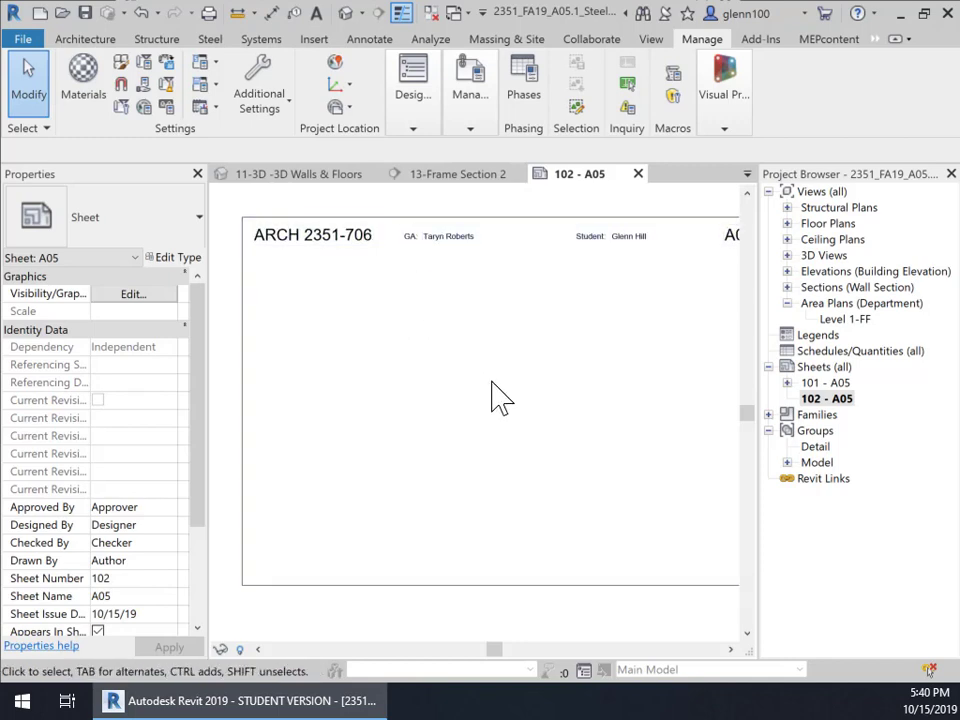
middle_click_drag(492, 383, 315, 352)
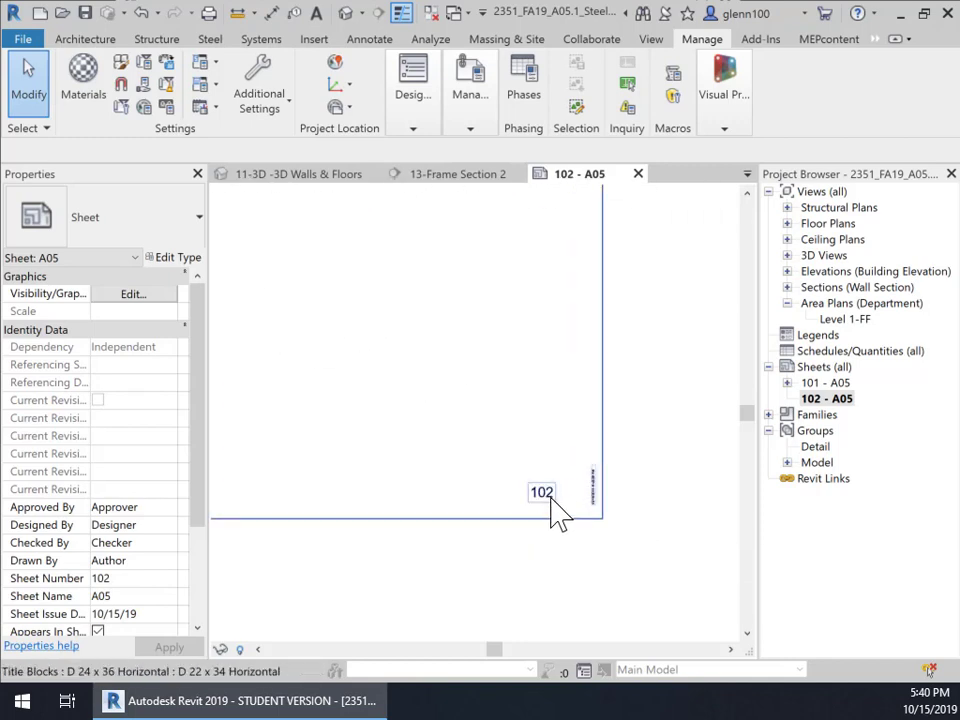
scroll(609, 544, "up", 4)
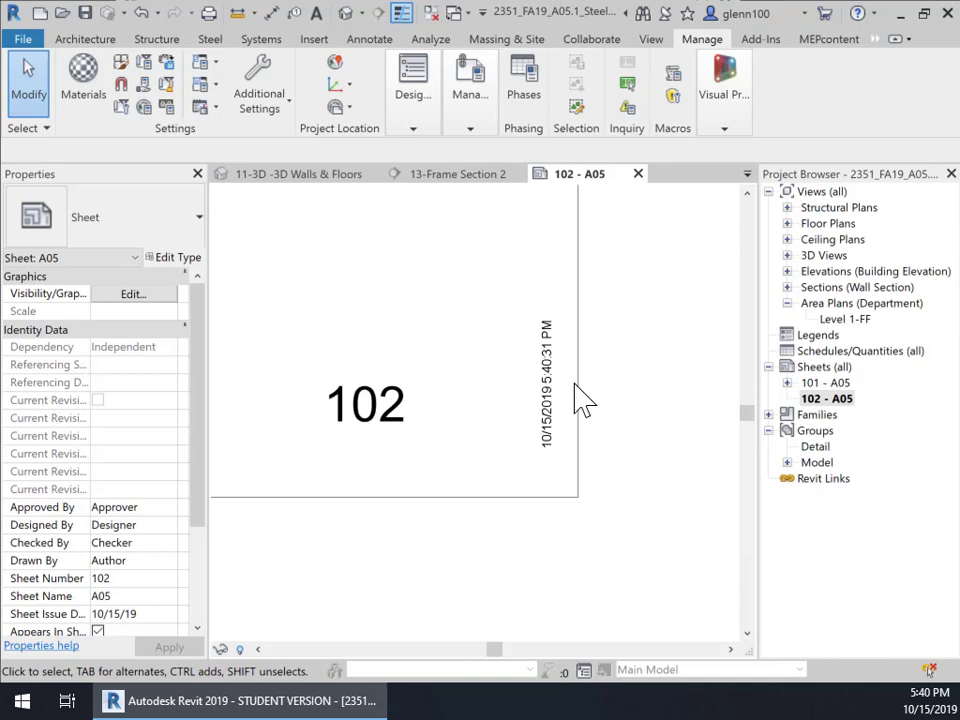
left_click(562, 412)
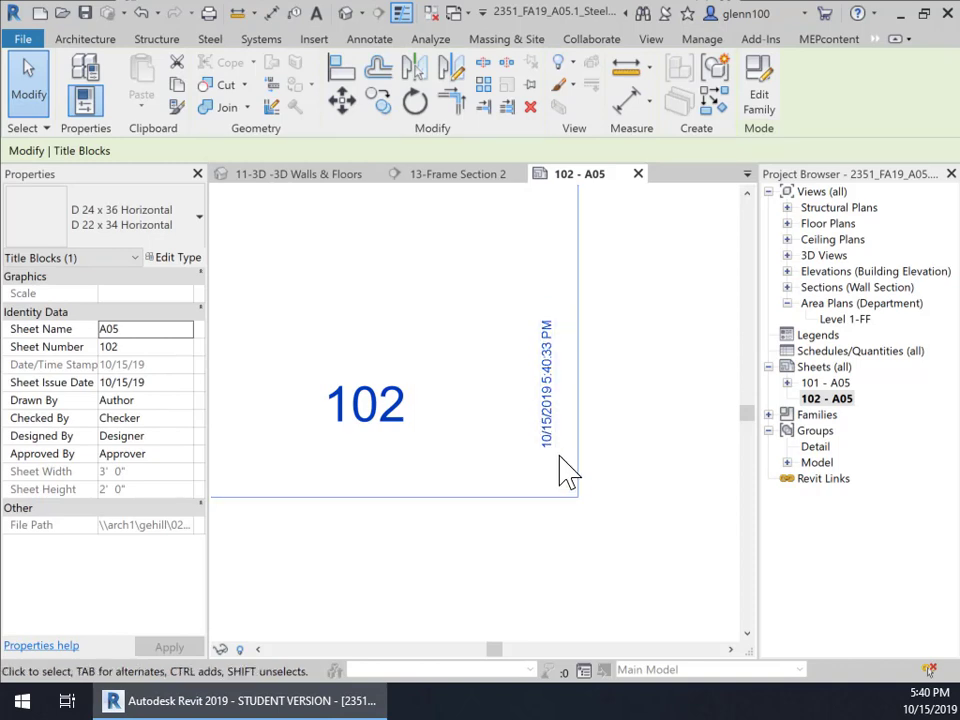
left_click(670, 368)
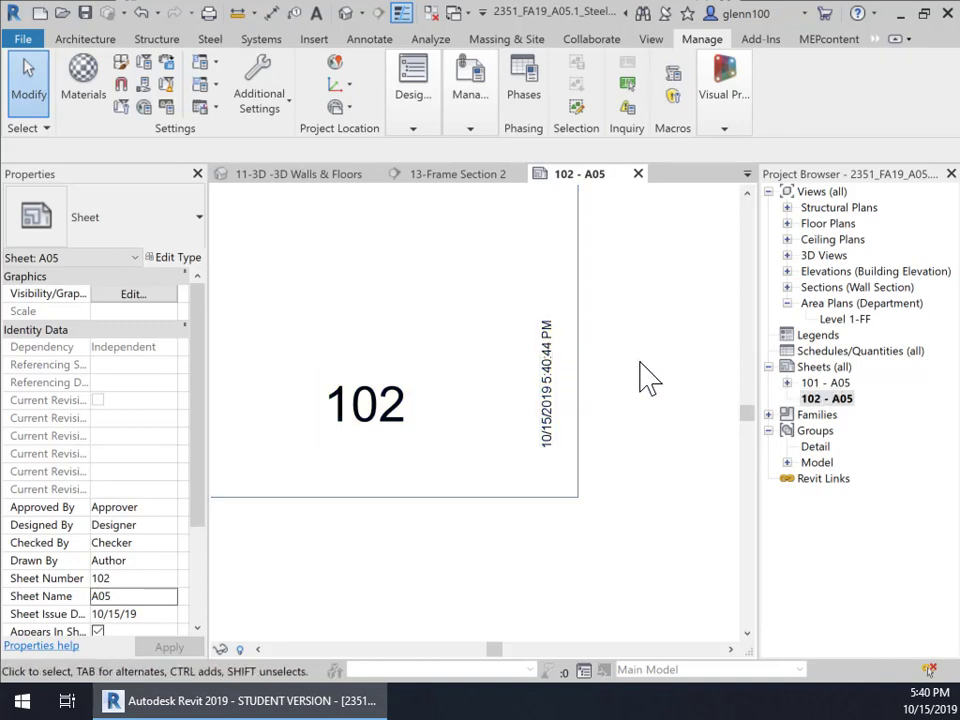
scroll(520, 420, "down", 1)
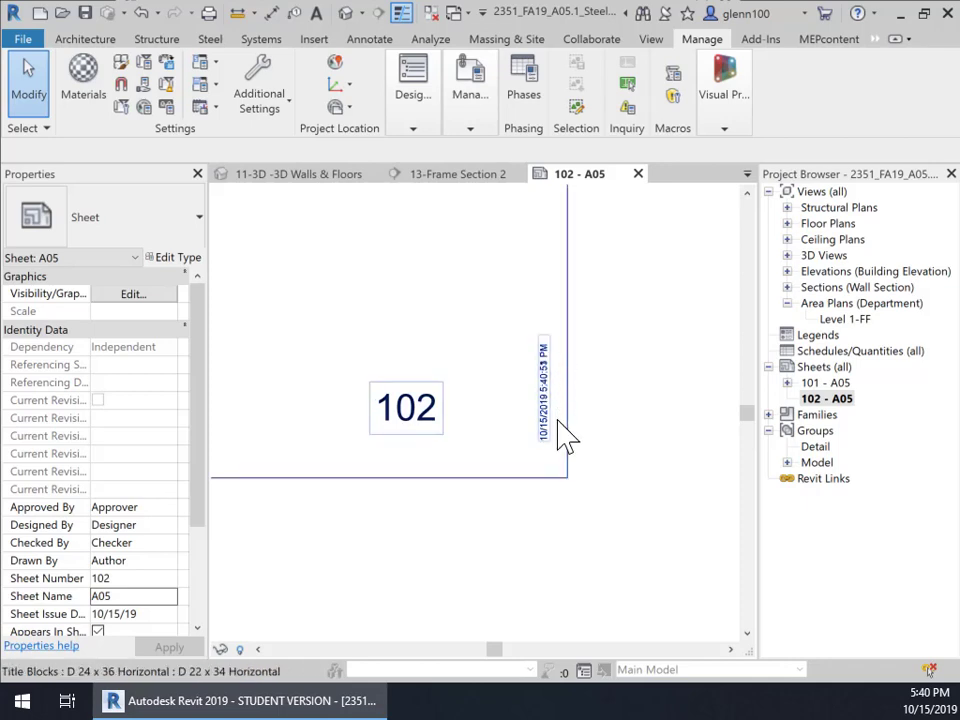
scroll(375, 343, "down", 2)
middle_click_drag(375, 342, 473, 394)
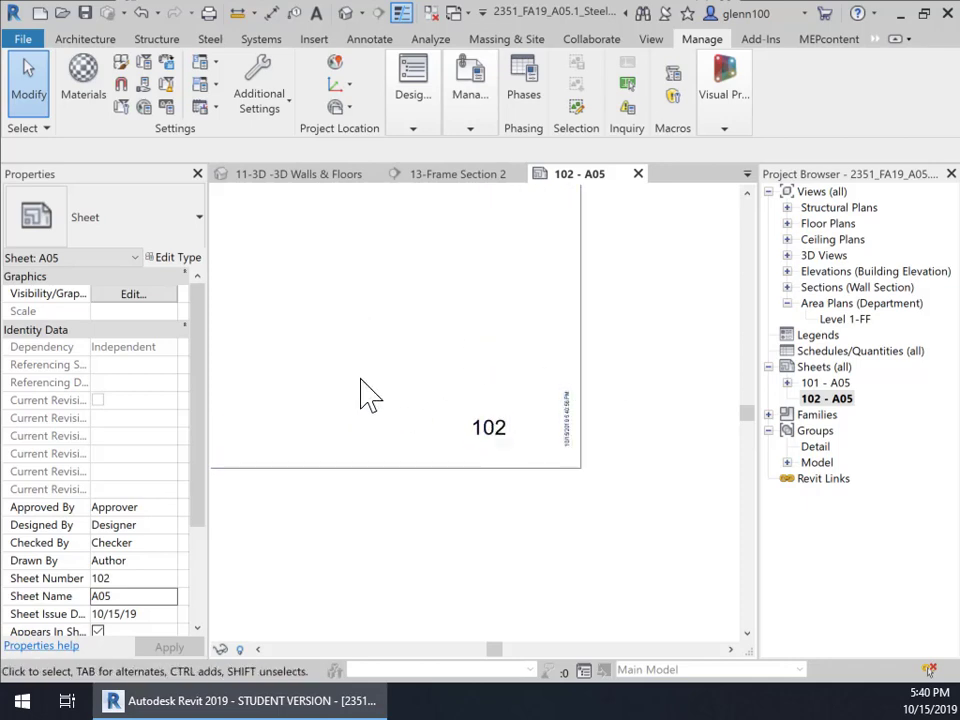
scroll(365, 320, "down", 2)
middle_click_drag(376, 272, 501, 375)
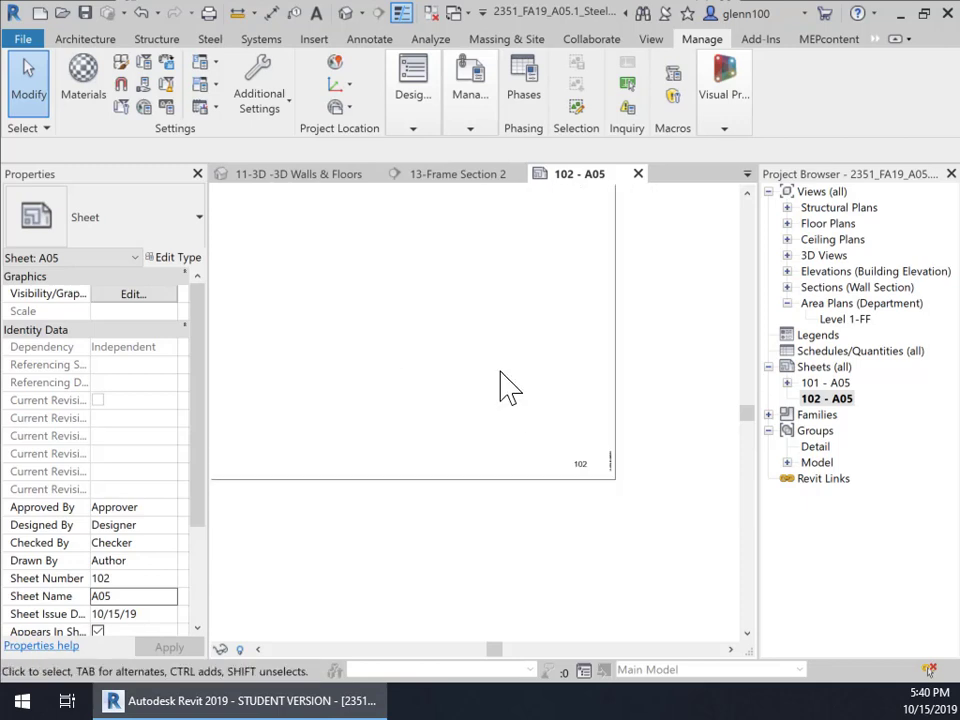
scroll(501, 375, "down", 2)
middle_click_drag(370, 330, 498, 390)
scroll(439, 296, "up", 2)
scroll(516, 355, "up", 1)
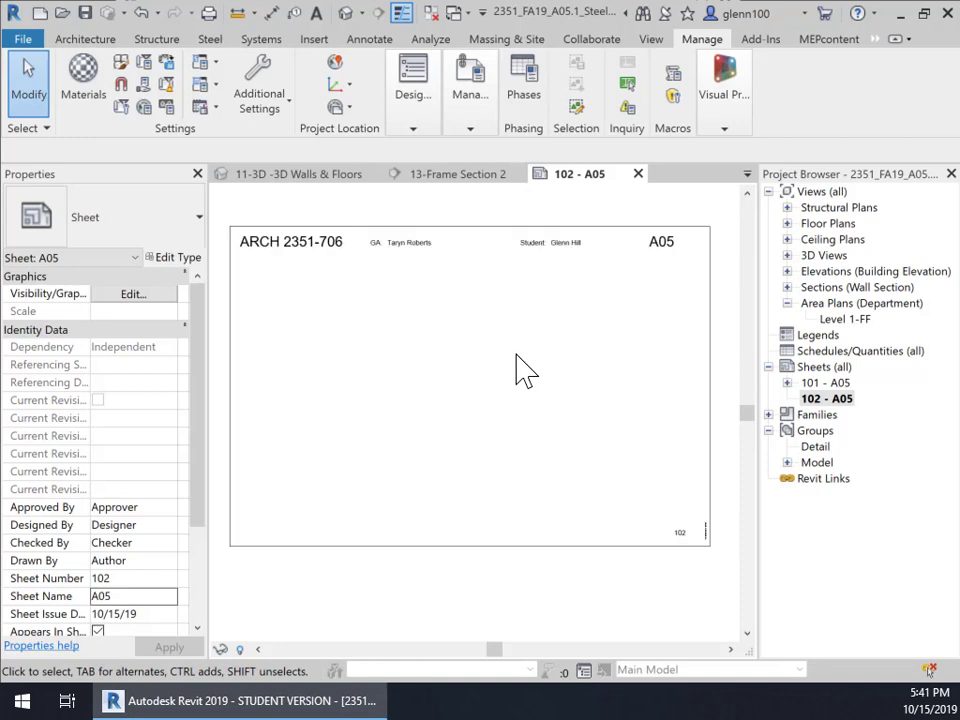
mouse_move(521, 370)
middle_mouse_down()
mouse_move(594, 381)
mouse_move(561, 390)
mouse_move(536, 379)
middle_mouse_up()
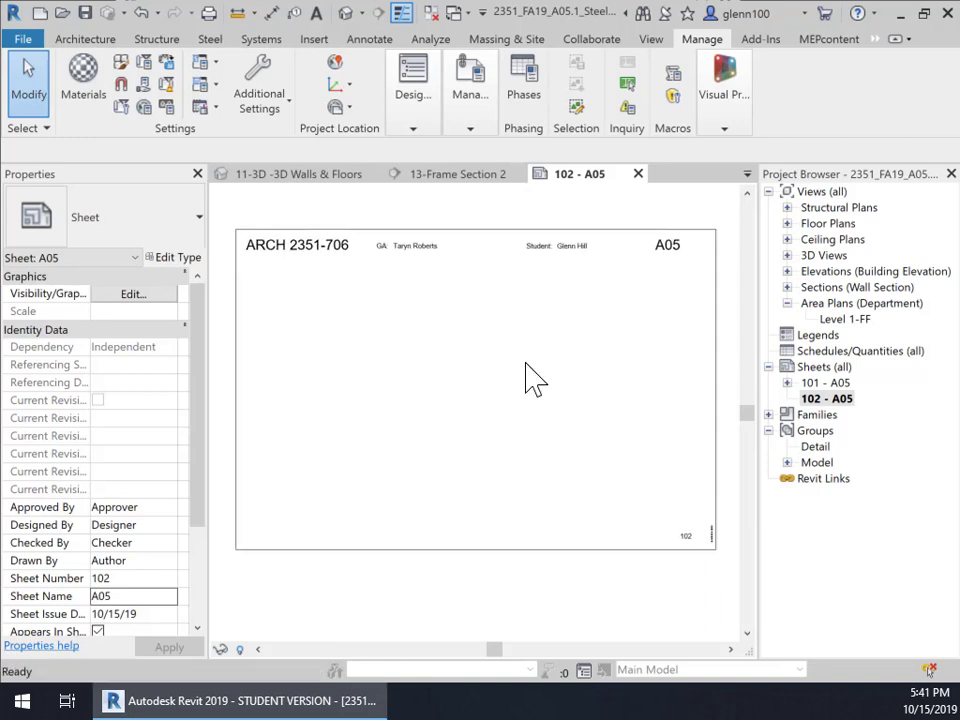